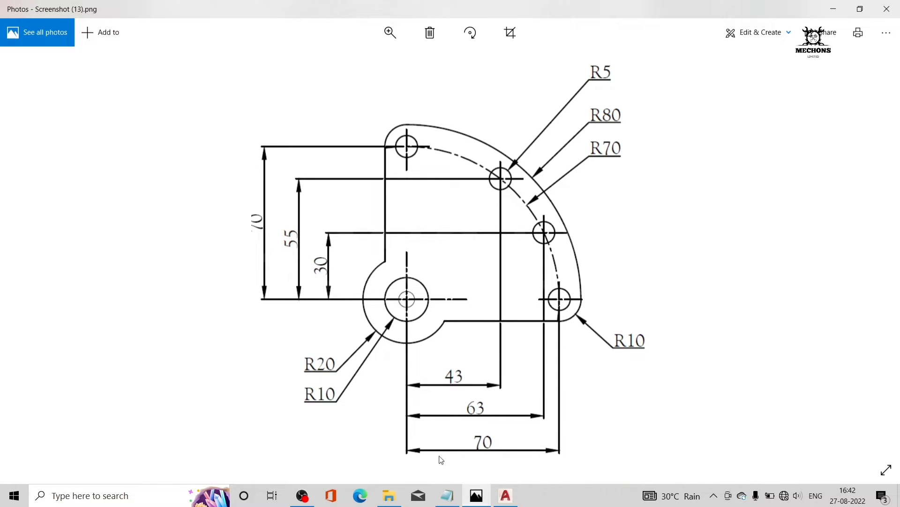
Step: Review the used-commands list in Notepad and the dimensioned plate drawing in Photos, and switch to AutoCAD
click(448, 496)
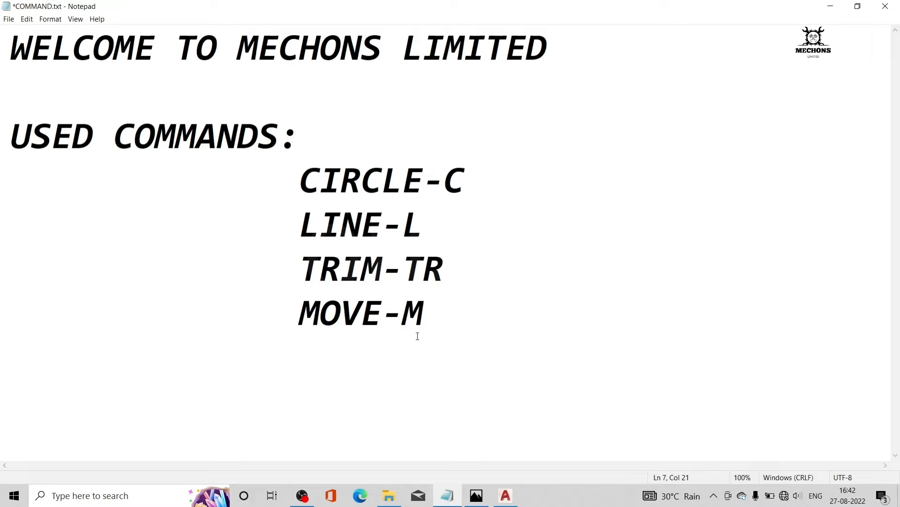
click(476, 495)
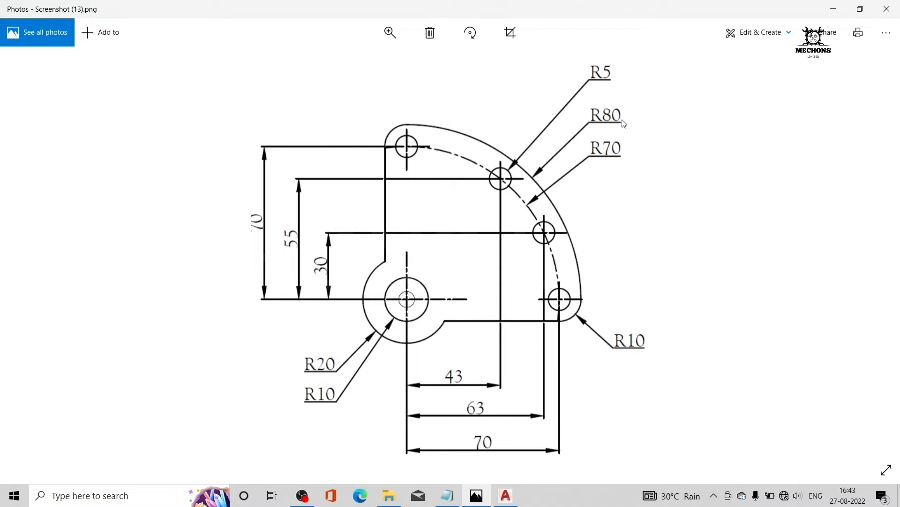
click(505, 495)
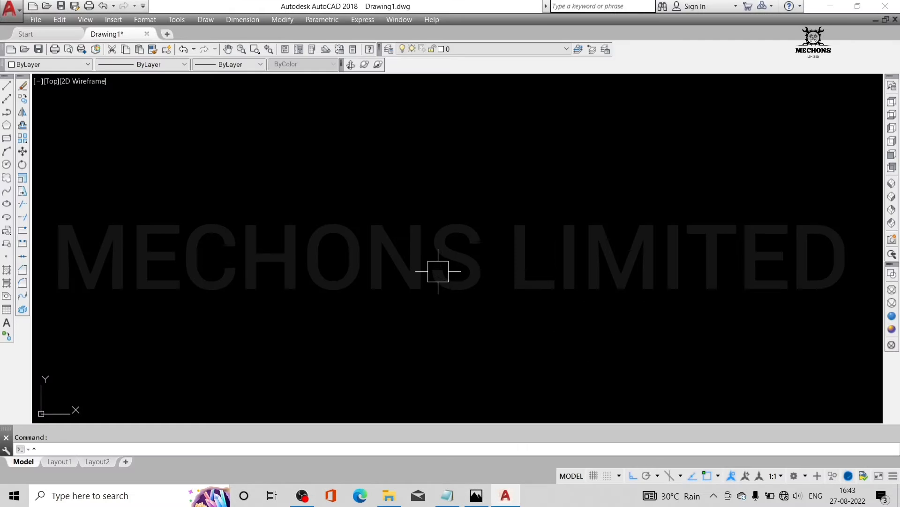
Step: Draw a circle of radius 5 in the empty drawing area
key(Return)
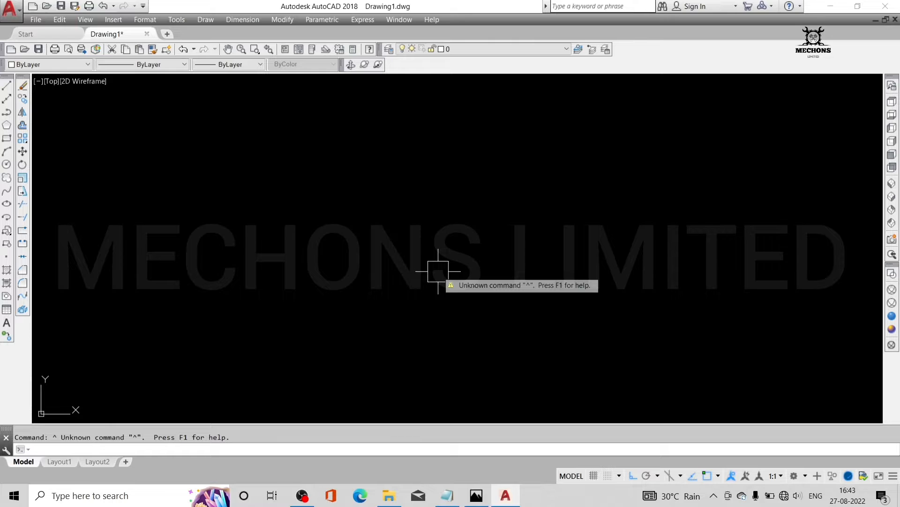
text(c)
key(Return)
click(406, 212)
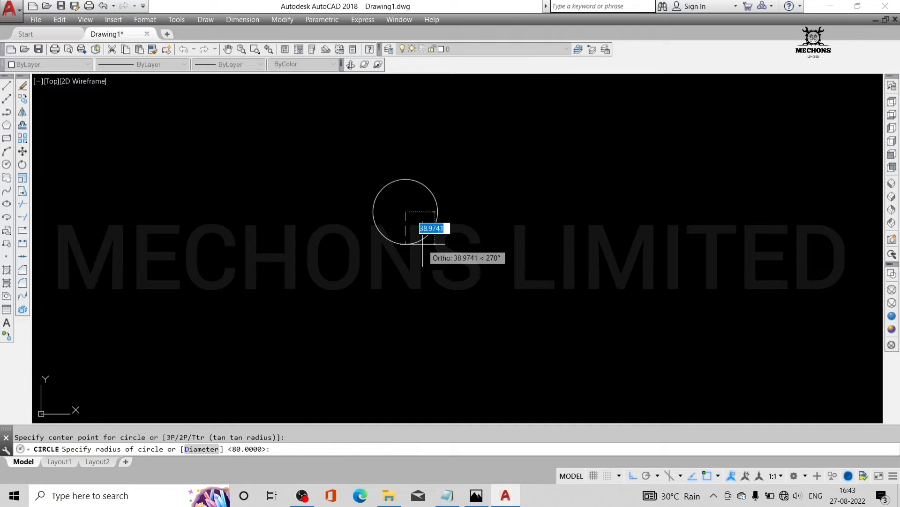
text(5)
key(Return)
Step: Draw two circles of radius 10 and 20 concentric with the radius 5 circle
key(Return)
scroll(411, 210, up, 5)
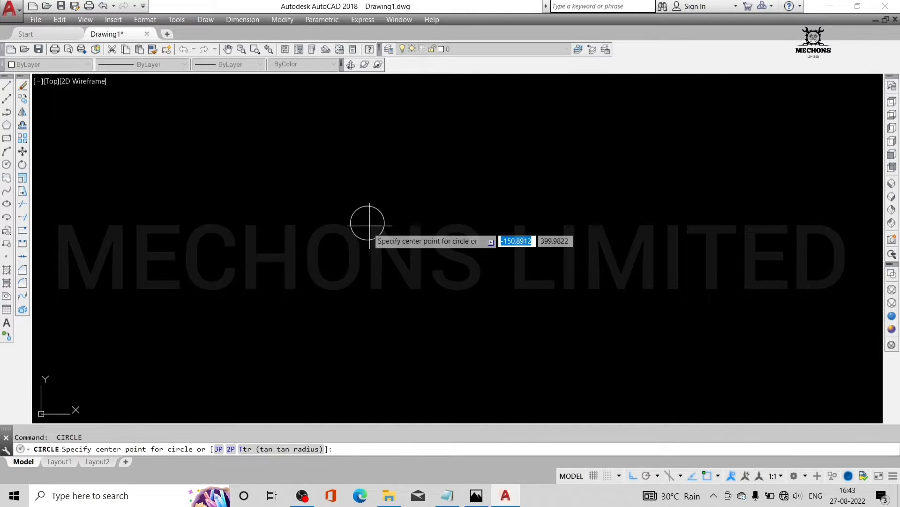
click(368, 223)
text(10)
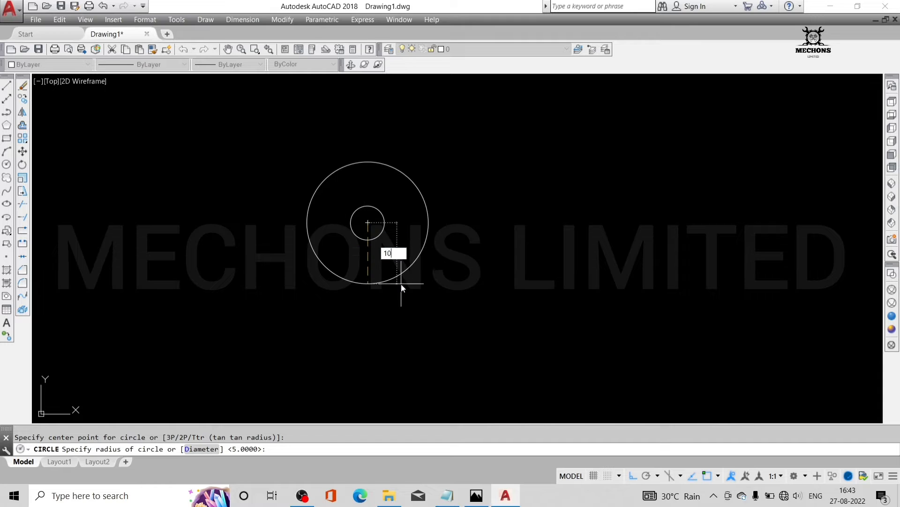
key(Return)
key(Return)
click(368, 223)
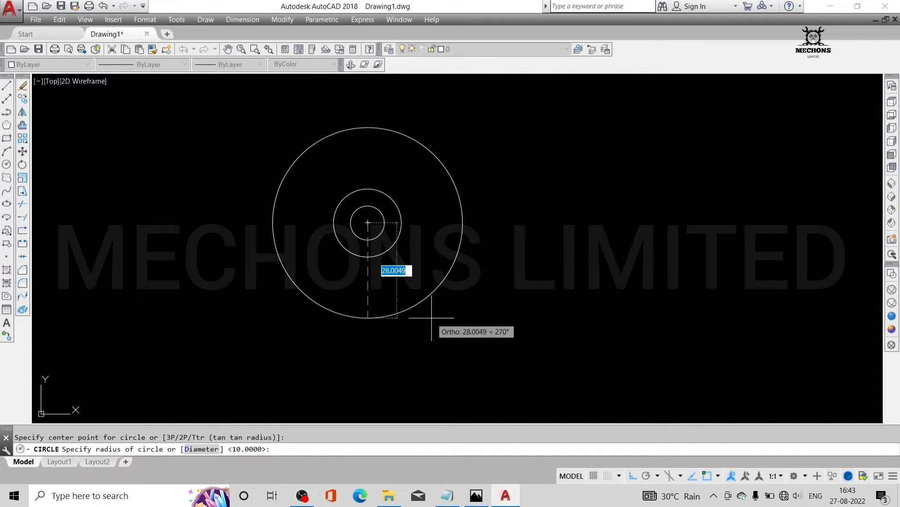
text(20)
key(Return)
Step: Add two more concentric circles of radius 70 and 80, checking the radii against the reference image in Photos
key(Return)
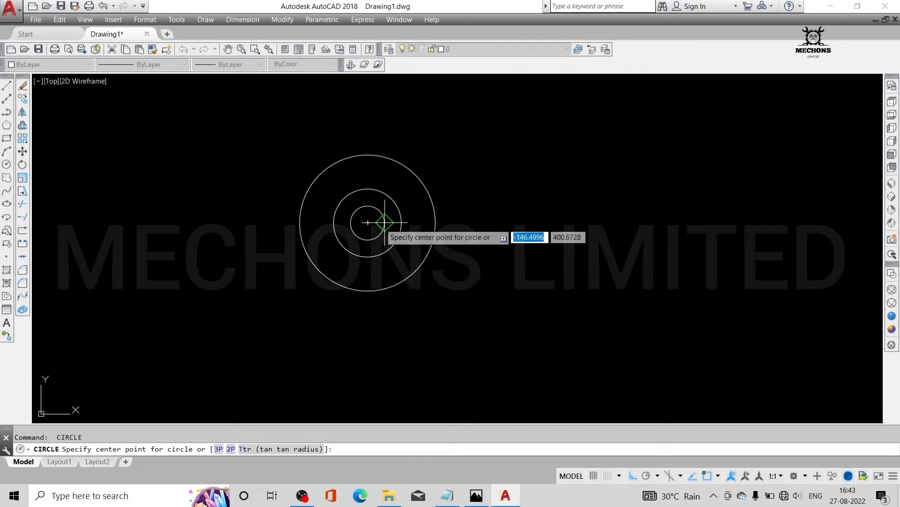
click(368, 222)
text(70)
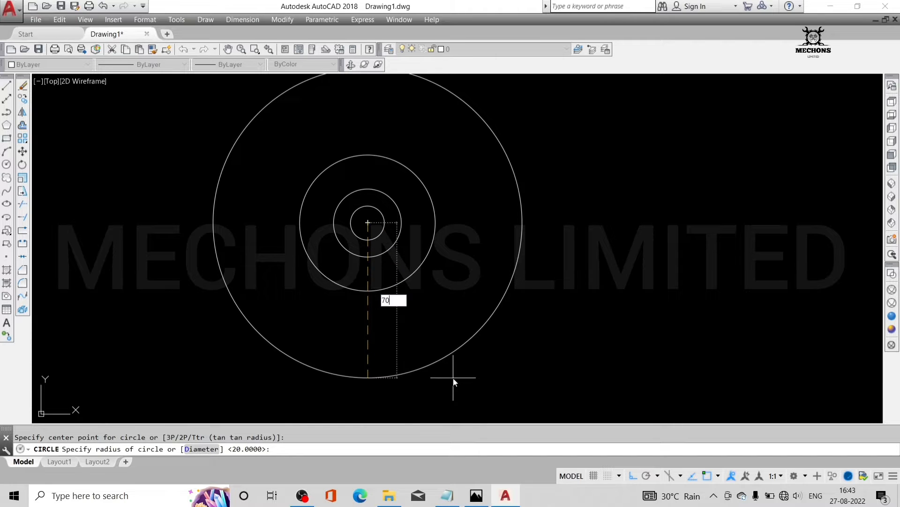
key(Return)
click(476, 495)
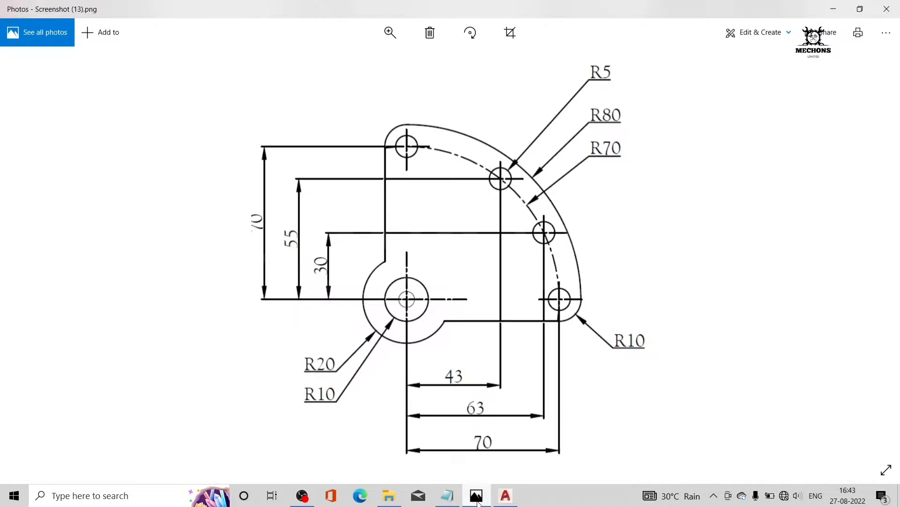
click(505, 495)
key(Return)
click(368, 222)
text(80)
key(Return)
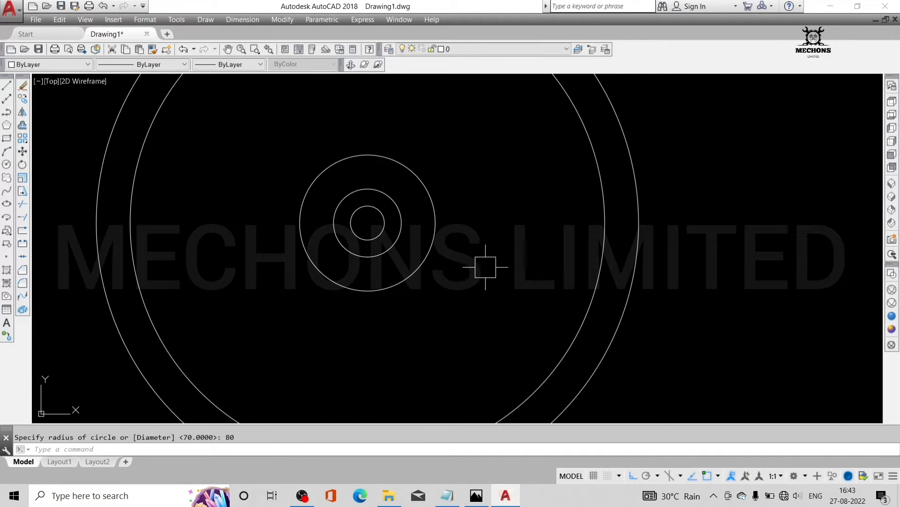
Step: Draw a vertical line from the left quadrant of the radius 10 circle up to the radius 80 circle
scroll(487, 268, down, 6)
middle_drag(556, 274, 533, 271)
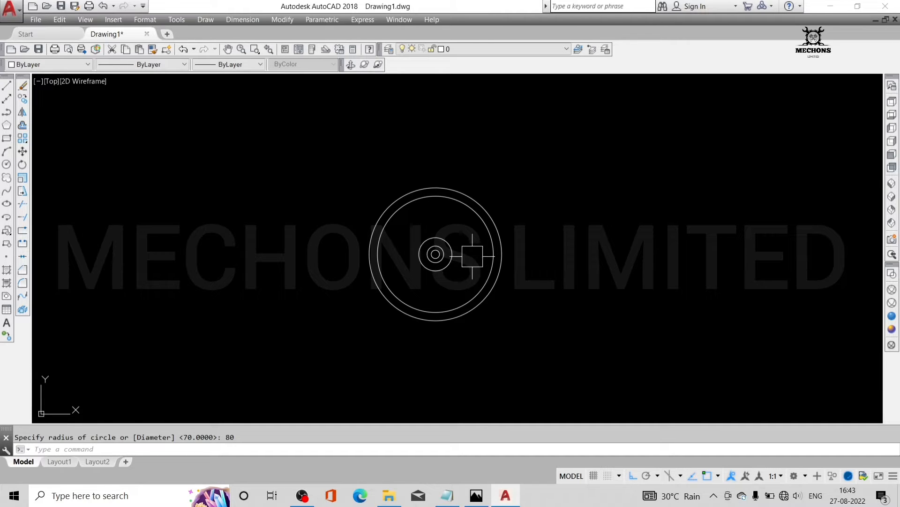
click(476, 496)
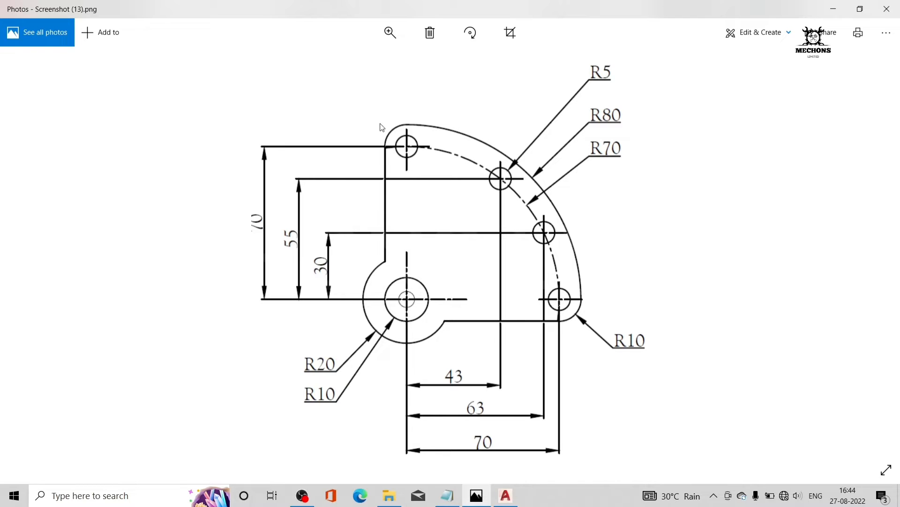
click(505, 495)
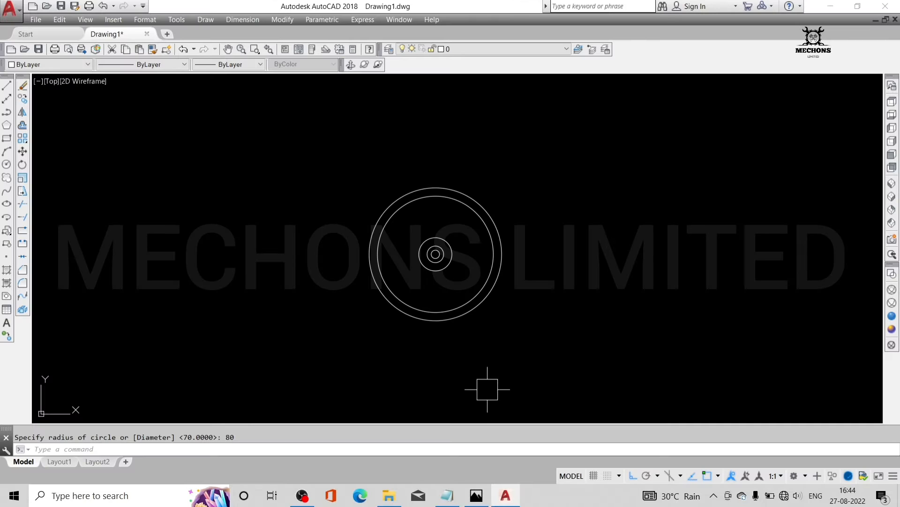
text(l)
key(Return)
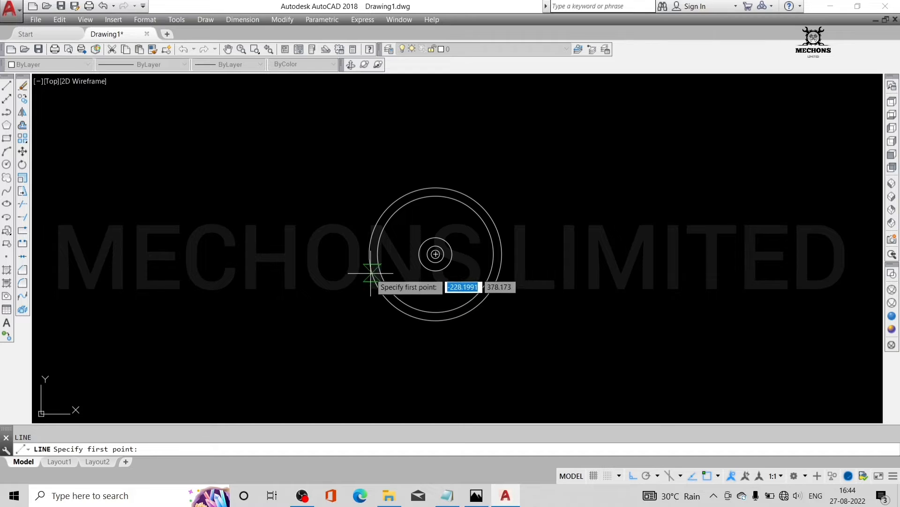
scroll(424, 258, up, 5)
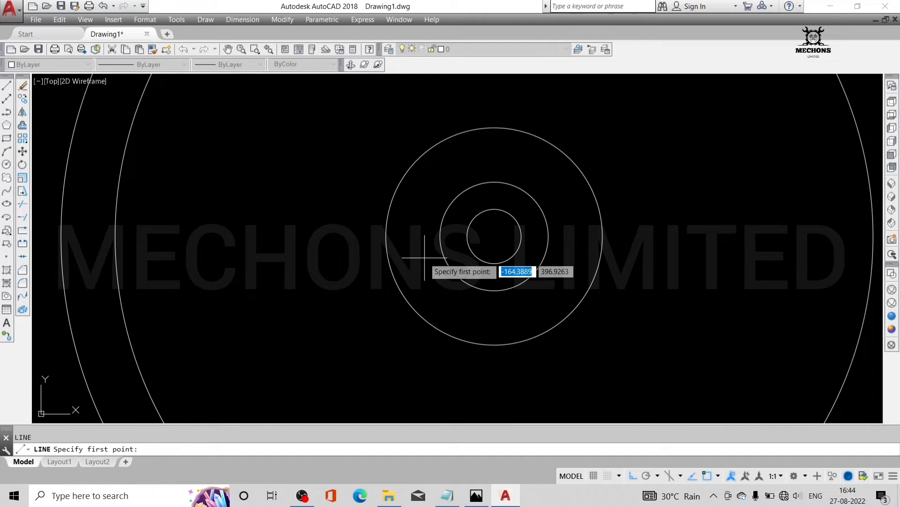
click(440, 236)
scroll(431, 193, down, 4)
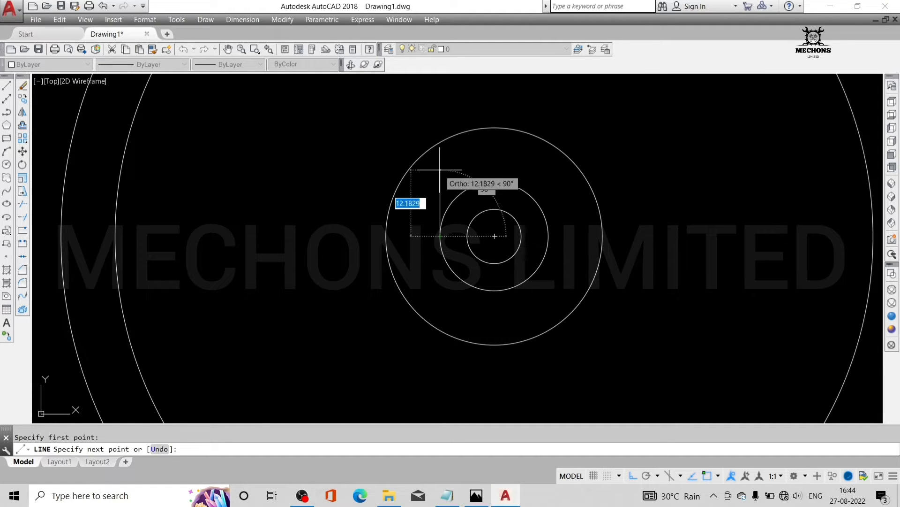
middle_drag(428, 175, 438, 291)
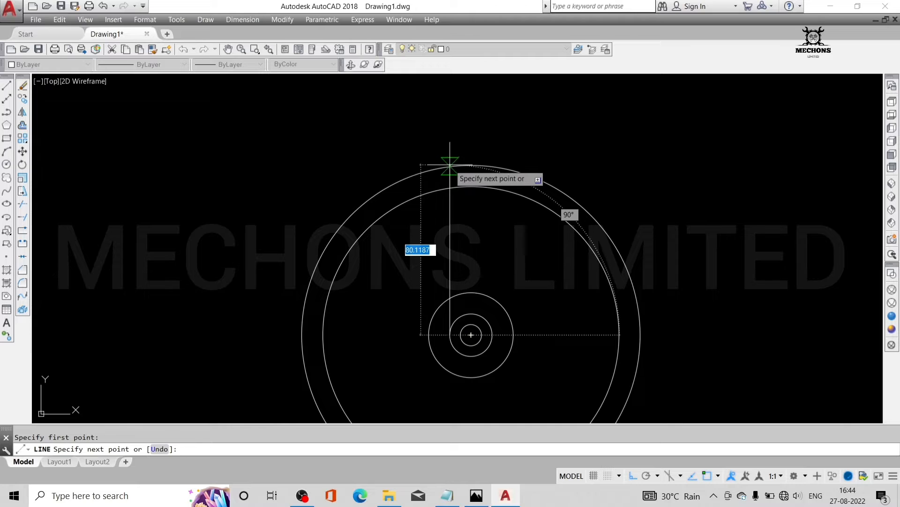
scroll(450, 166, up, 6)
click(450, 169)
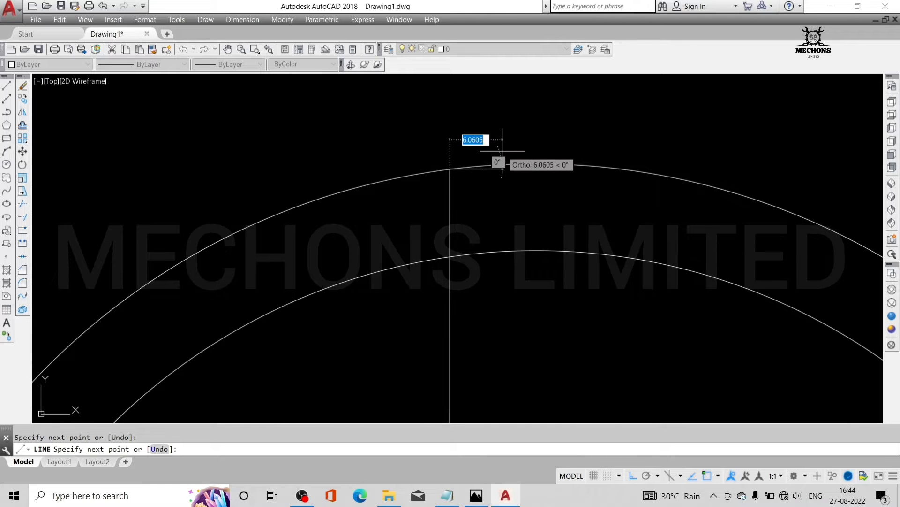
key(Escape)
Step: Draw a line from the bottom quadrant of the radius 10 circle rightward to its intersection with the radius 80 circle
scroll(489, 374, down, 6)
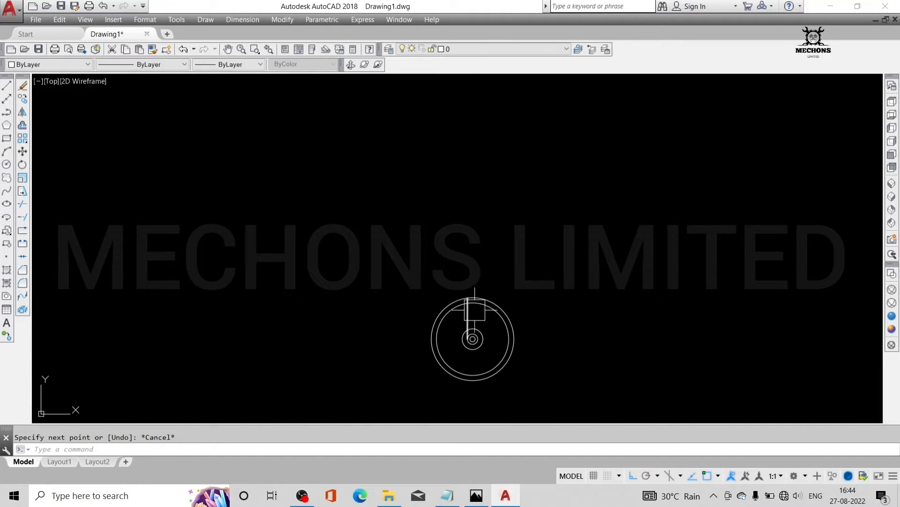
key(Return)
scroll(443, 346, up, 6)
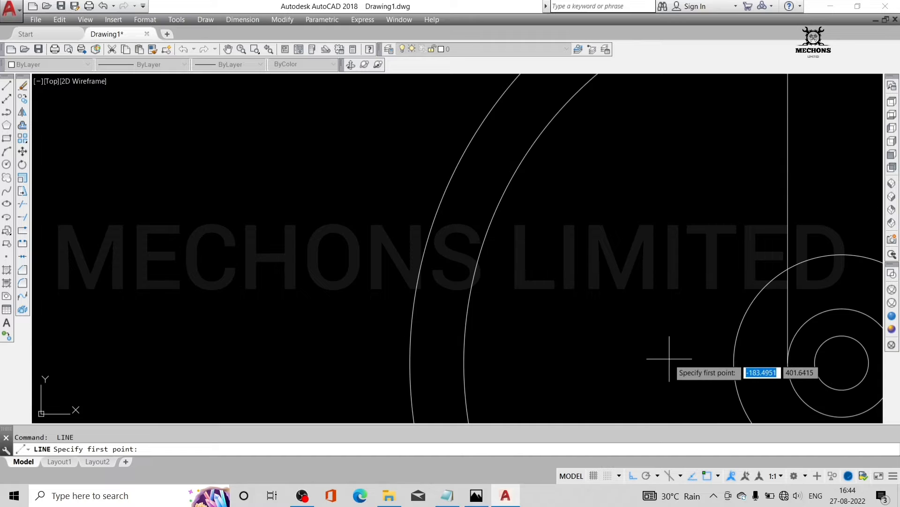
scroll(265, 204, down, 2)
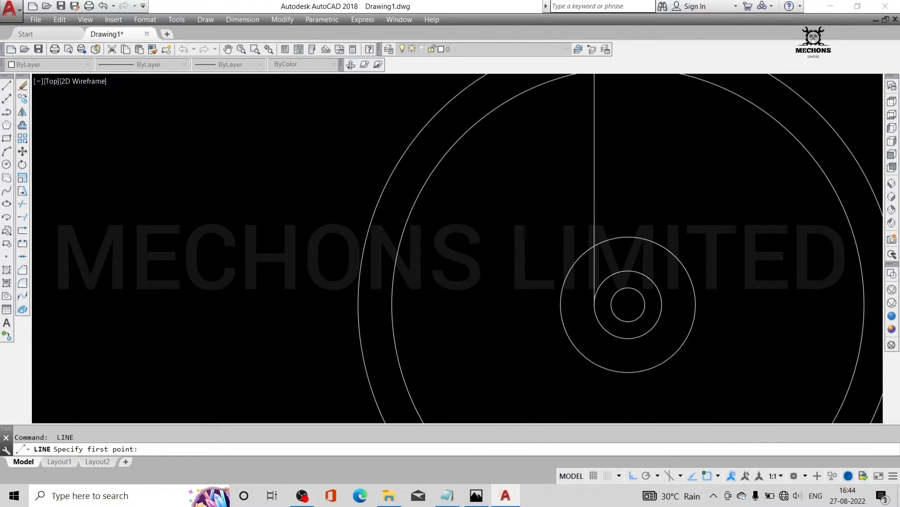
click(629, 337)
scroll(784, 339, down, 2)
middle_drag(785, 339, 614, 340)
scroll(666, 331, up, 6)
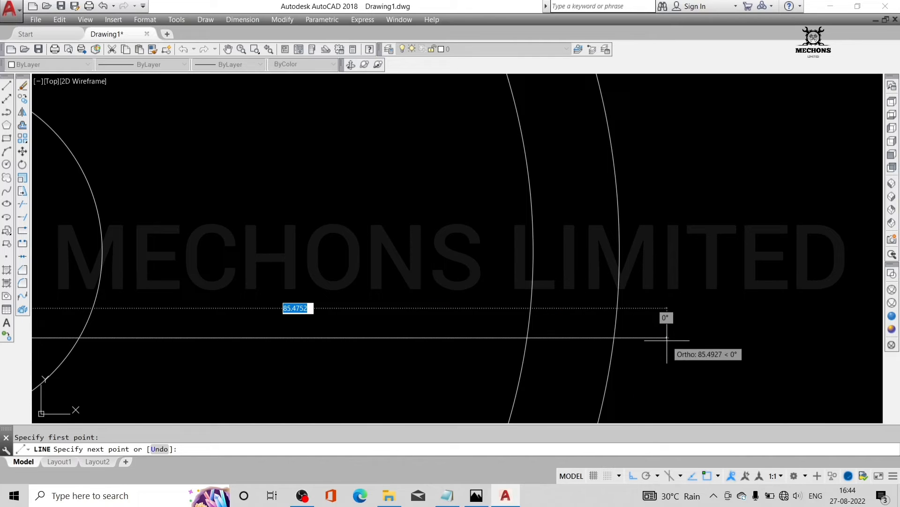
click(614, 335)
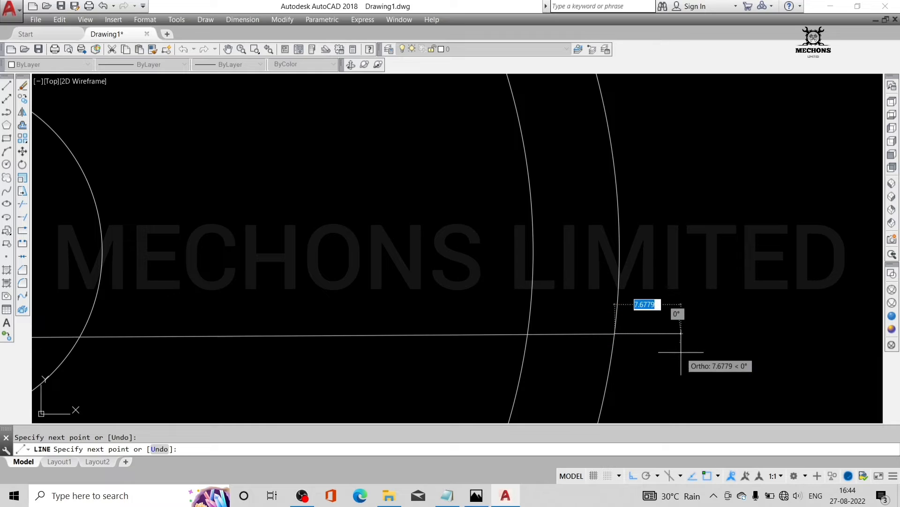
key(Escape)
Step: Trim the radius 70 and 80 circles to the arcs between the two lines, and clear the overlap of the lines and radius 20 circle
scroll(537, 402, down, 6)
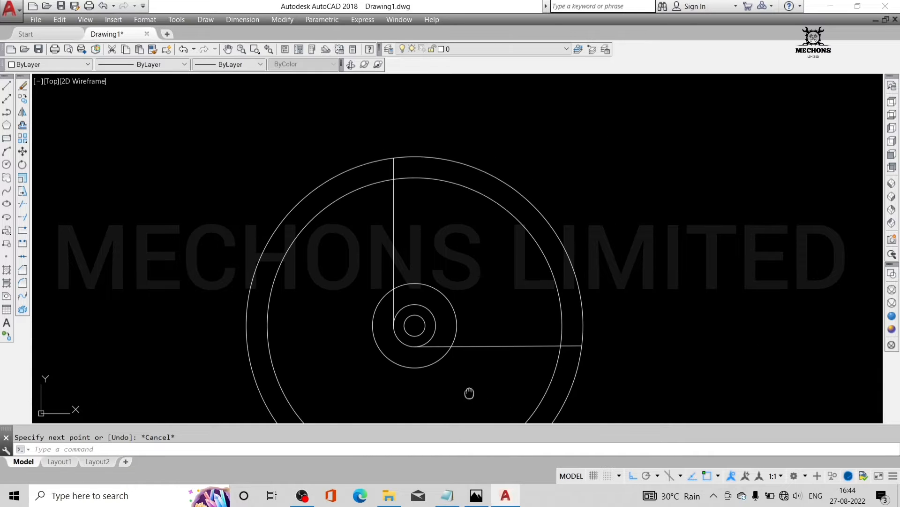
middle_drag(469, 392, 523, 343)
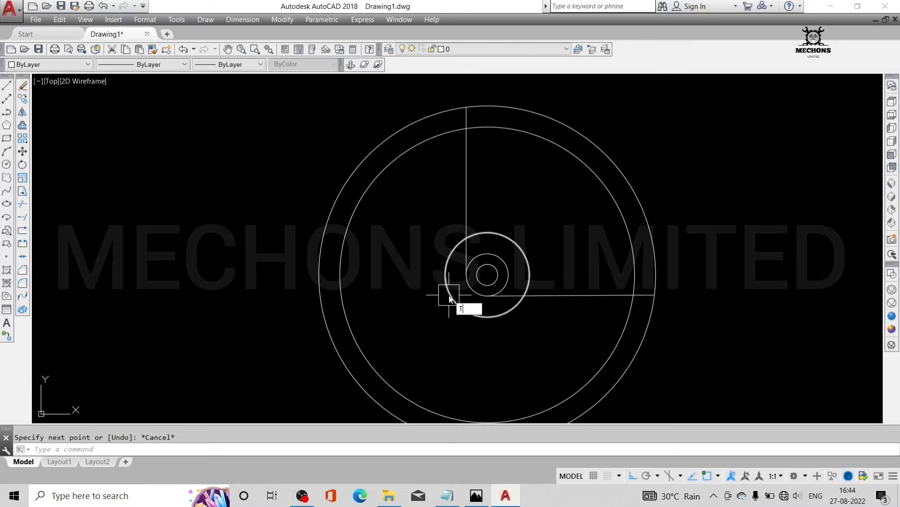
key(Return)
key(Return)
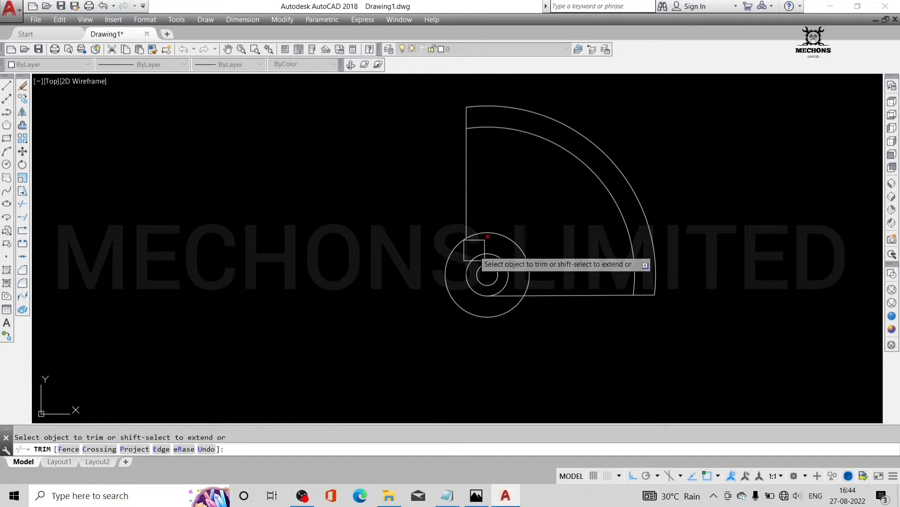
scroll(469, 252, up, 6)
scroll(468, 252, down, 5)
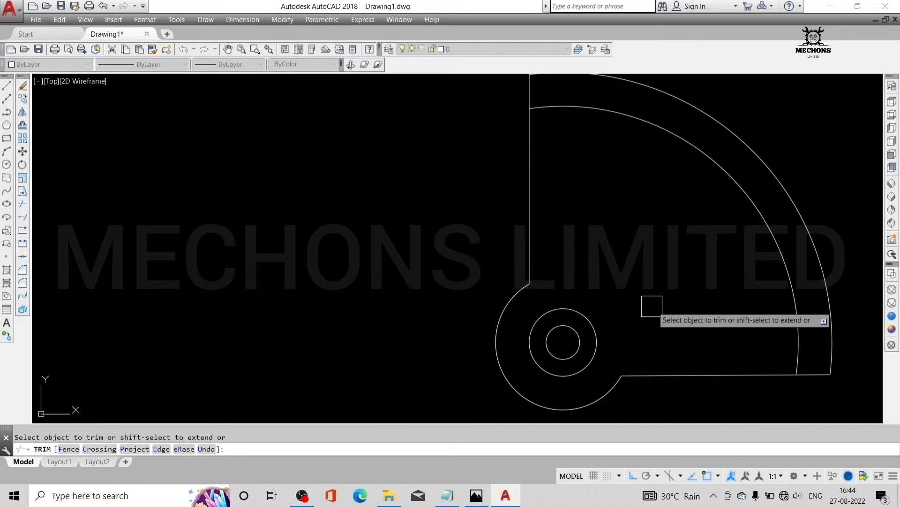
scroll(655, 313, up, 2)
scroll(655, 313, down, 1)
scroll(649, 308, up, 1)
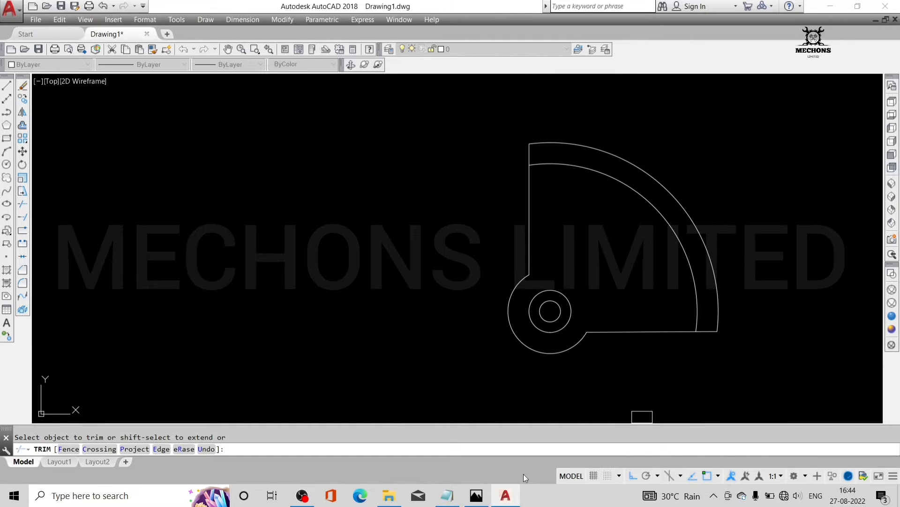
Step: After checking the reference image in Photos, copy the radius 5 circle from its center 30 units straight up
mouse_move(477, 501)
click(476, 417)
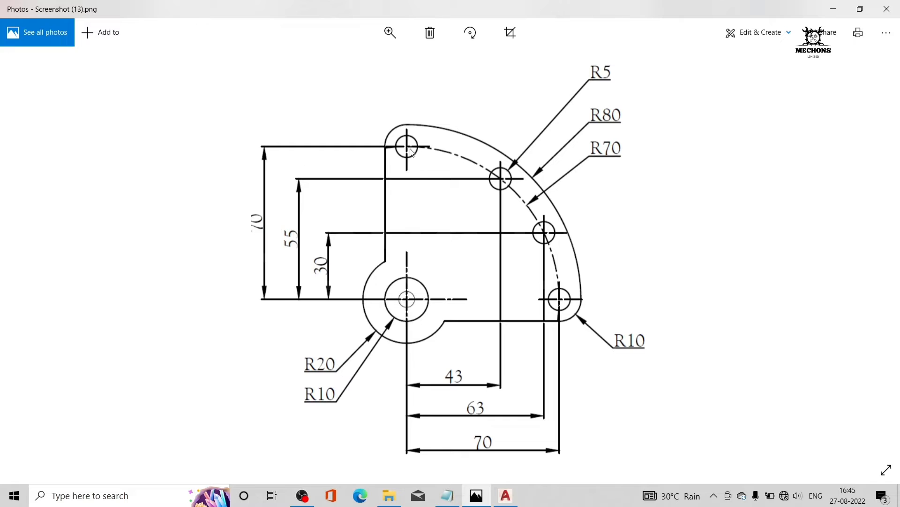
click(506, 495)
scroll(540, 362, up, 6)
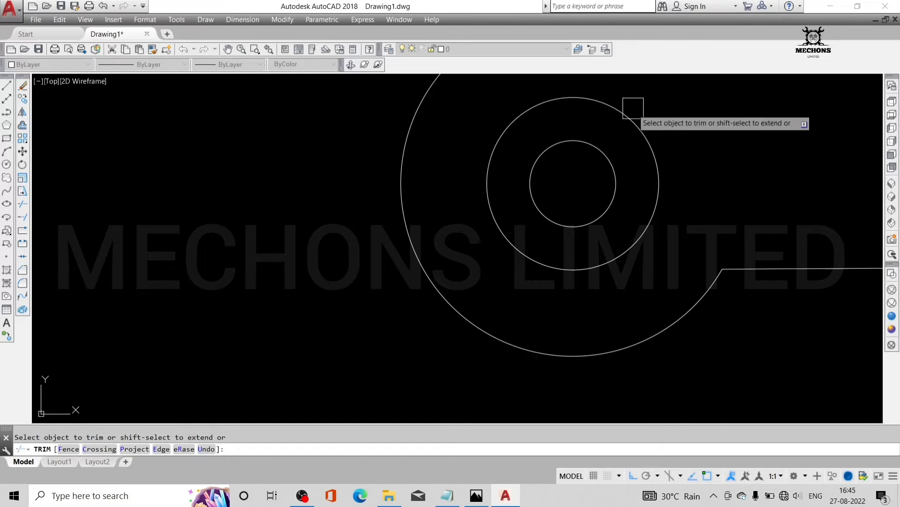
key(Escape)
click(606, 155)
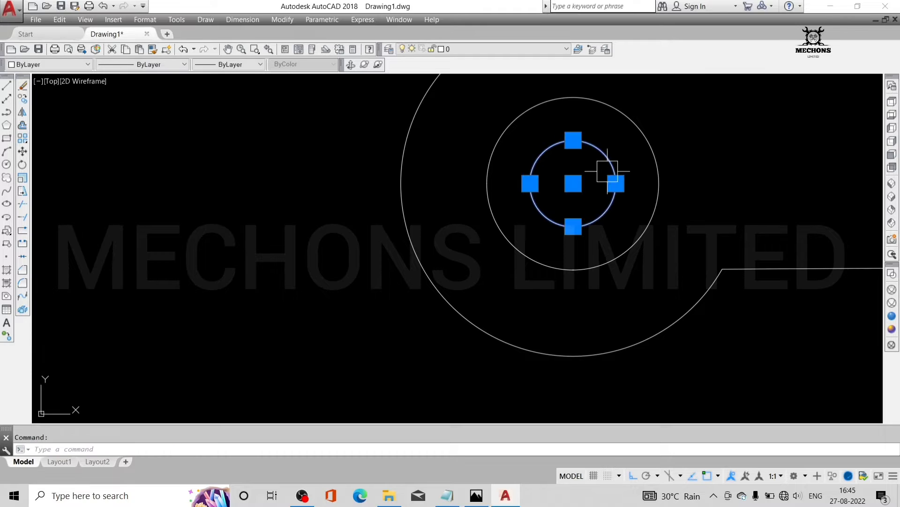
right_click(604, 175)
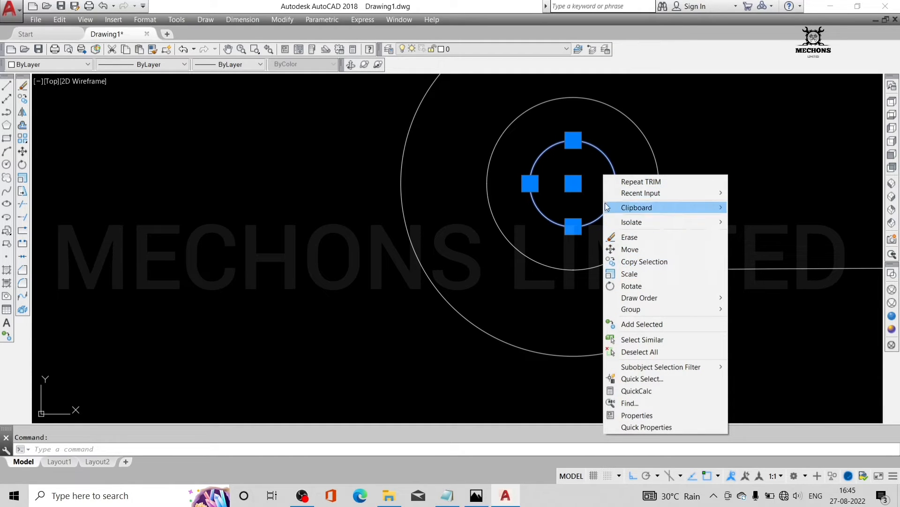
click(638, 261)
click(573, 184)
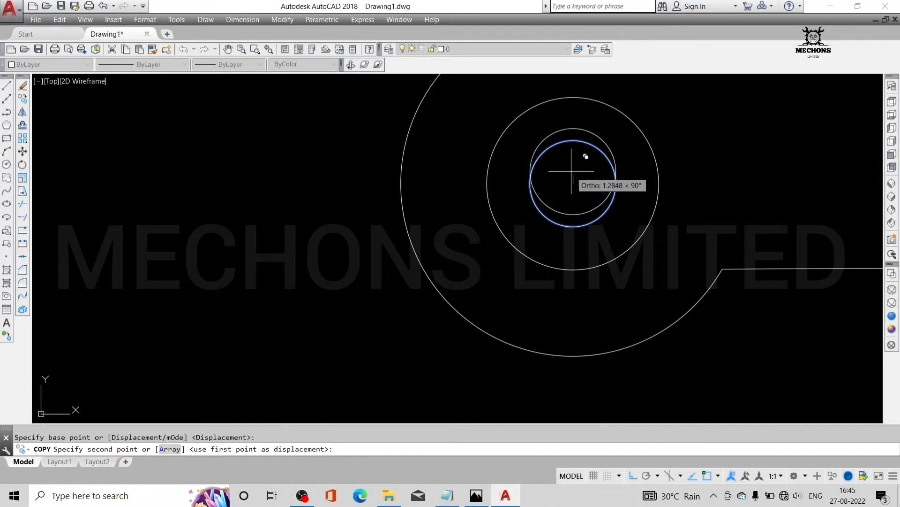
scroll(572, 155, down, 4)
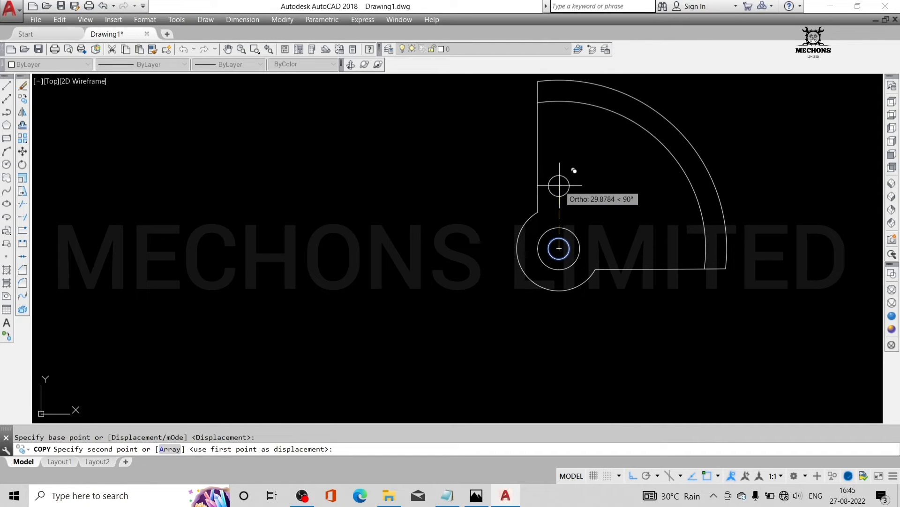
text(30)
key(Return)
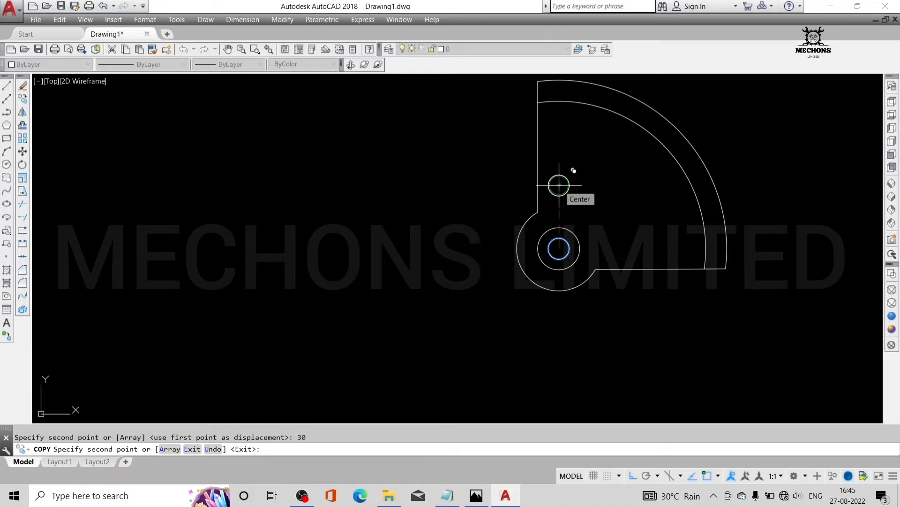
Step: Place two more copies of the radius 5 circle 55 and 70 units above its center, and check the reference image
text(55)
key(Return)
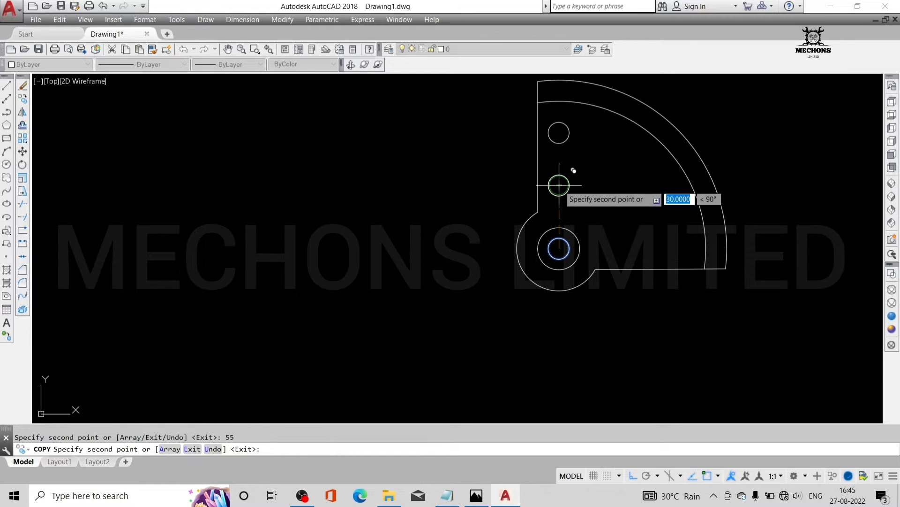
text(70)
key(Return)
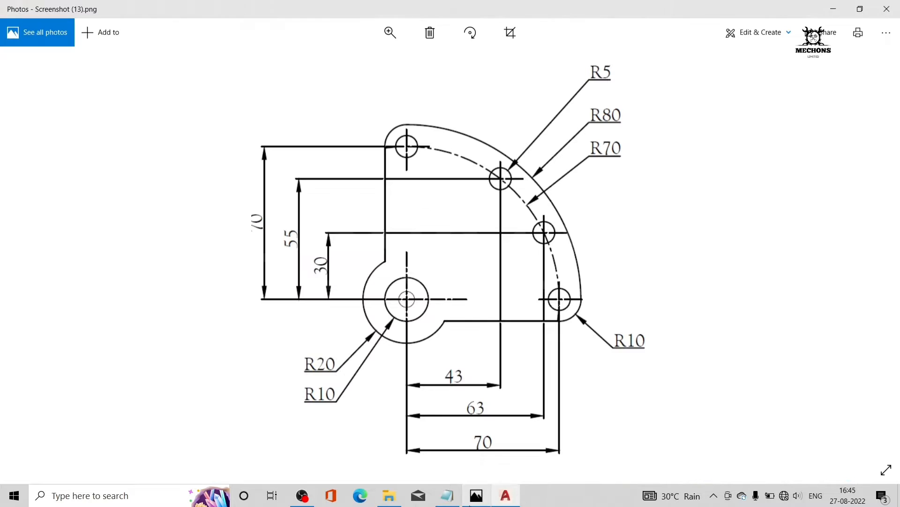
click(477, 495)
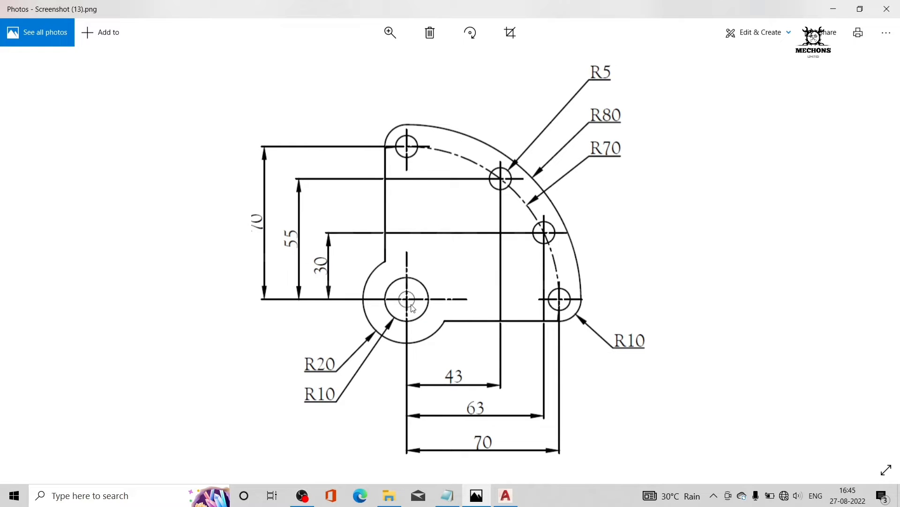
click(505, 495)
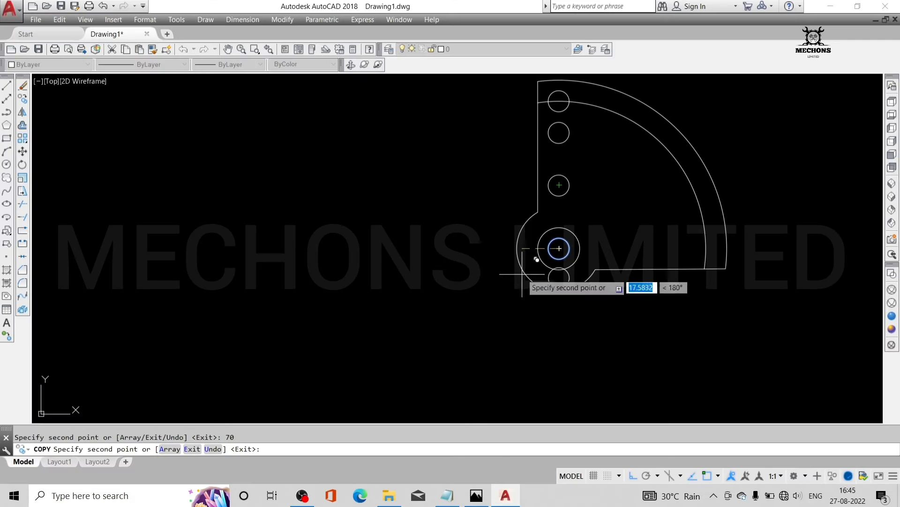
key(Escape)
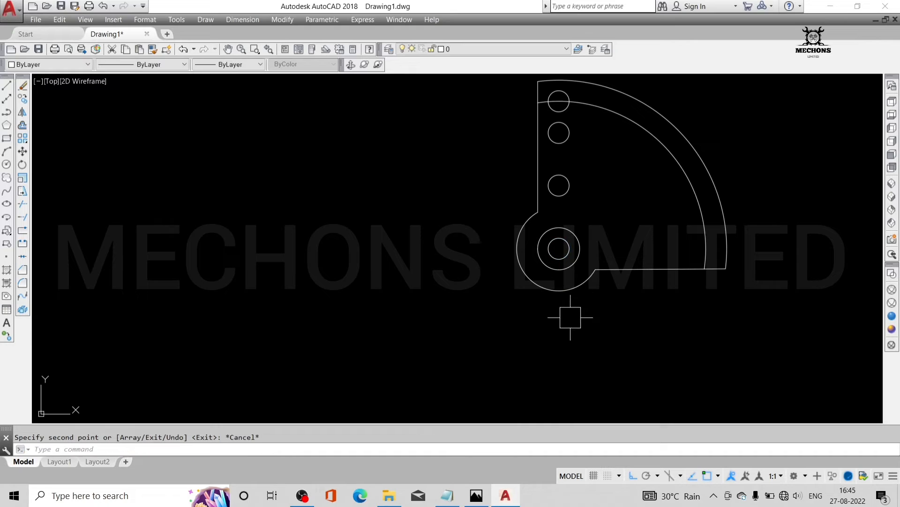
Step: Consult the reference image, and move the original radius 5 circle from the hub center 70 units horizontally to the right
click(477, 496)
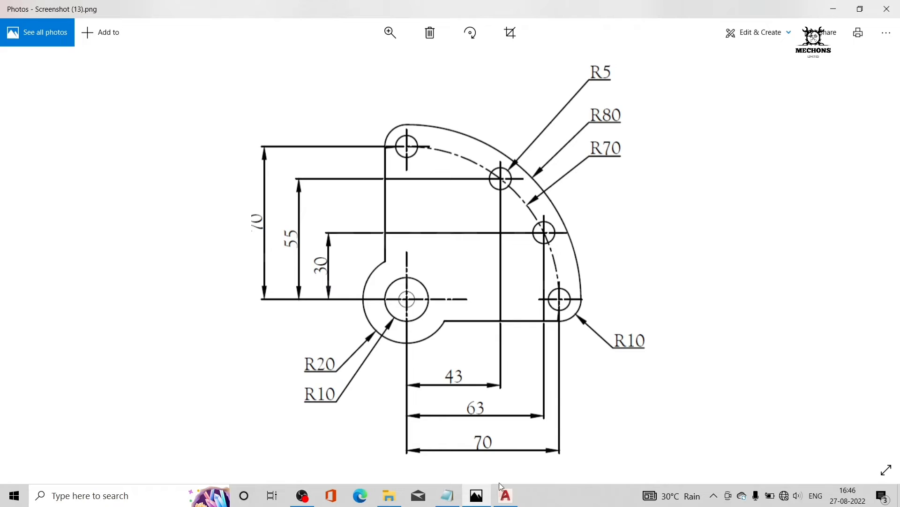
click(507, 497)
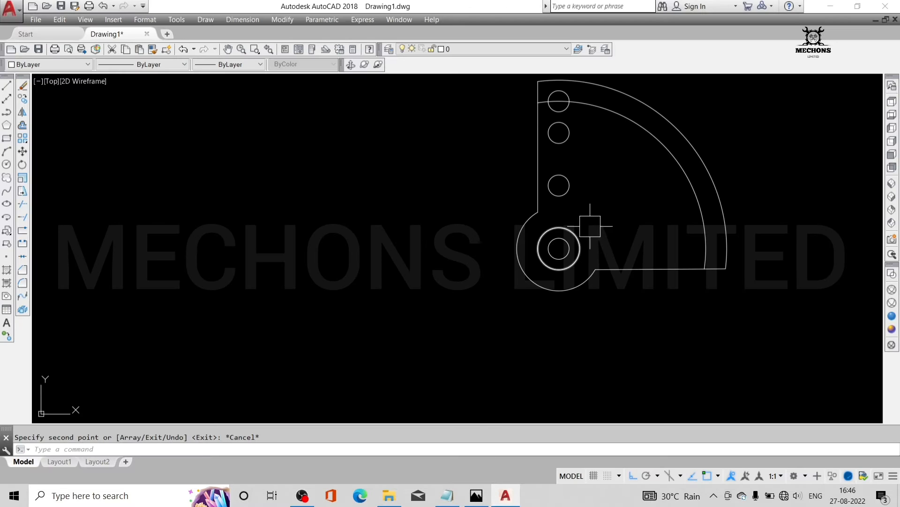
middle_drag(589, 223, 481, 299)
click(481, 299)
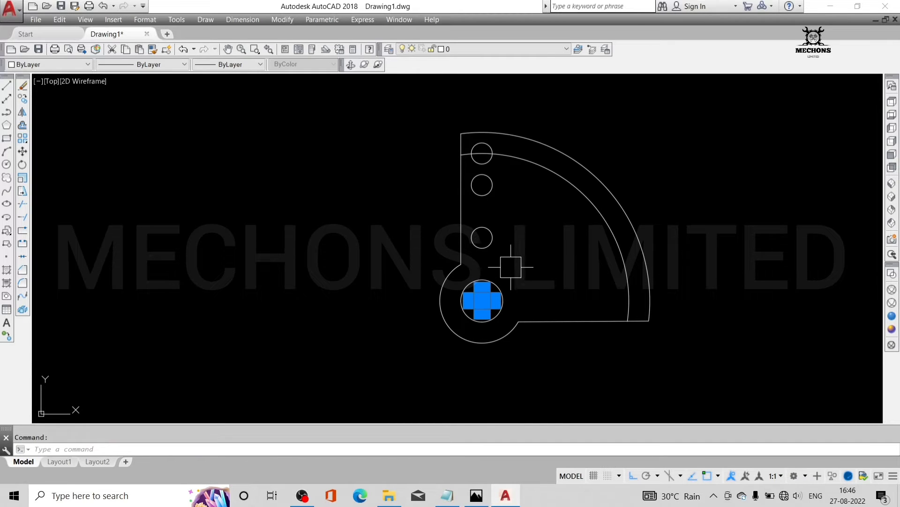
right_click(514, 264)
click(542, 81)
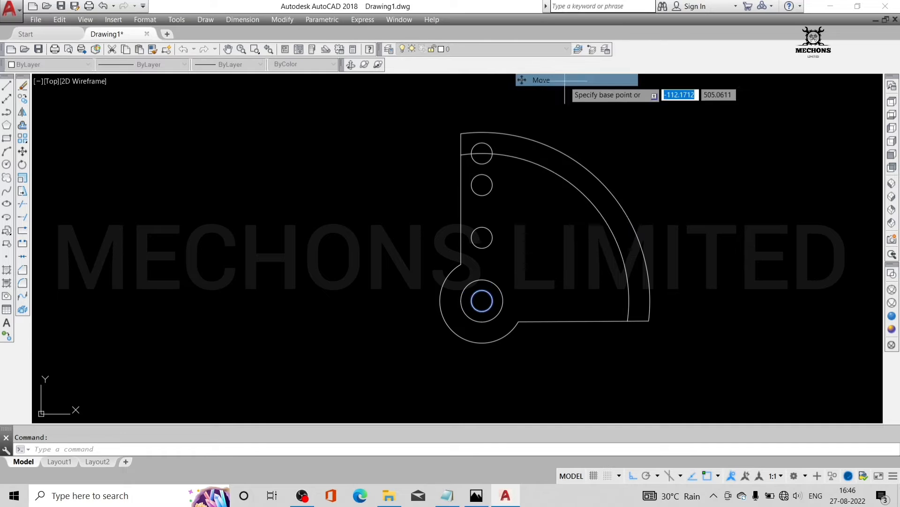
click(482, 300)
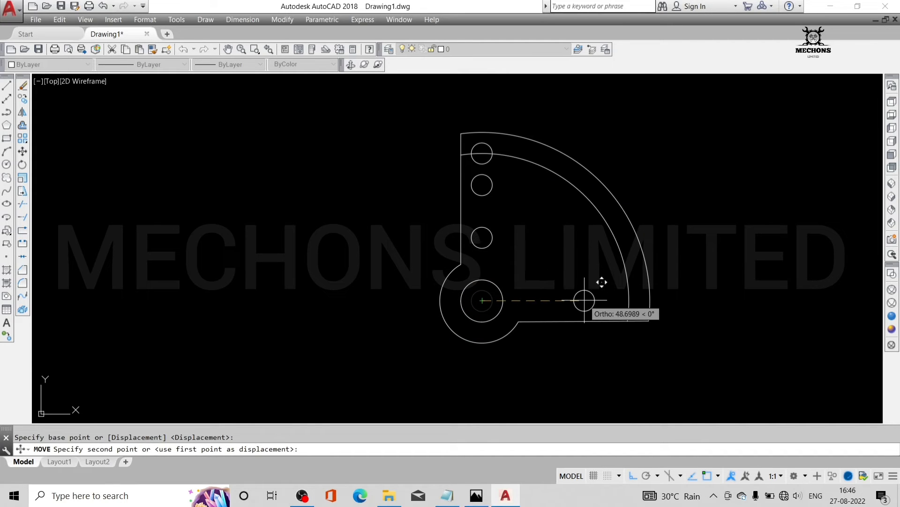
text(70)
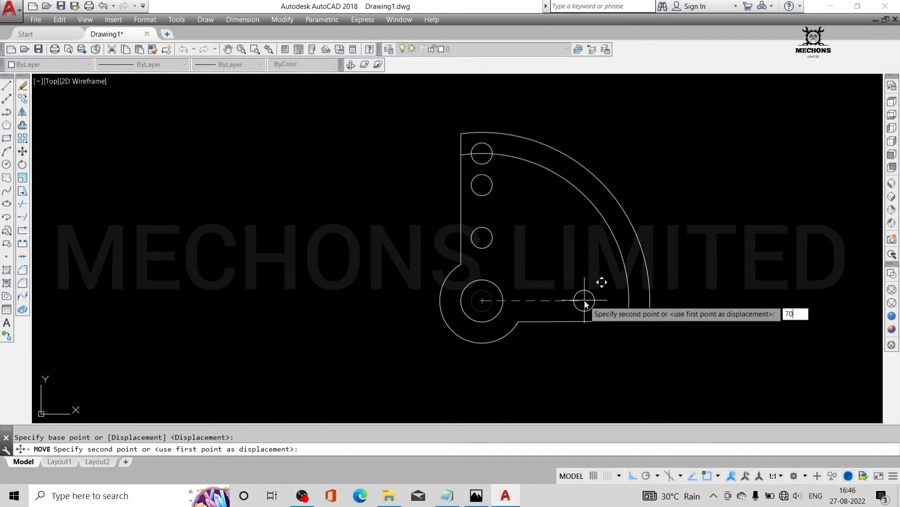
key(Return)
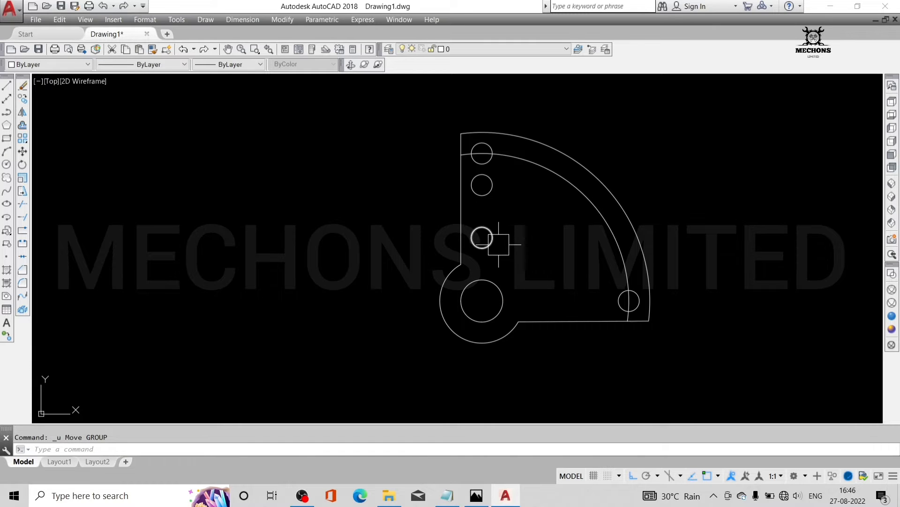
Step: Move the small circle that lies 30 units above the hub center 63 units horizontally to the right
click(501, 243)
right_click(512, 235)
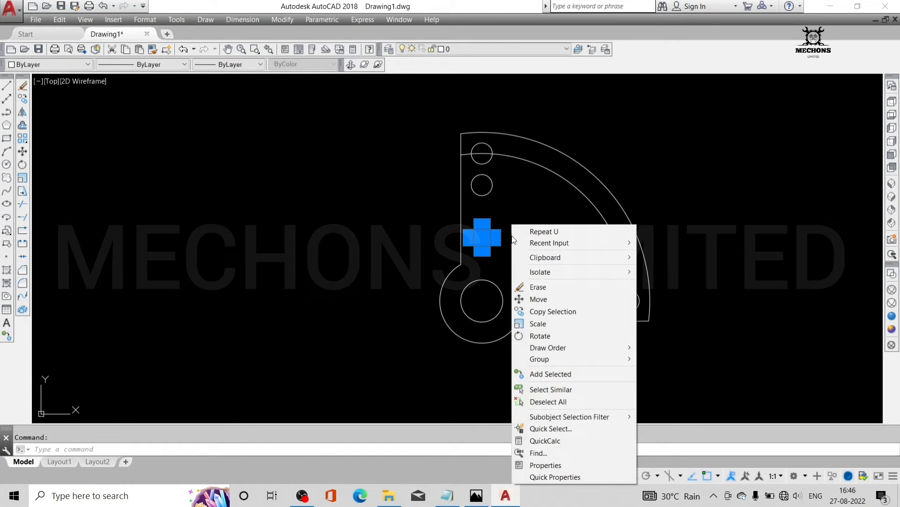
click(550, 299)
click(482, 238)
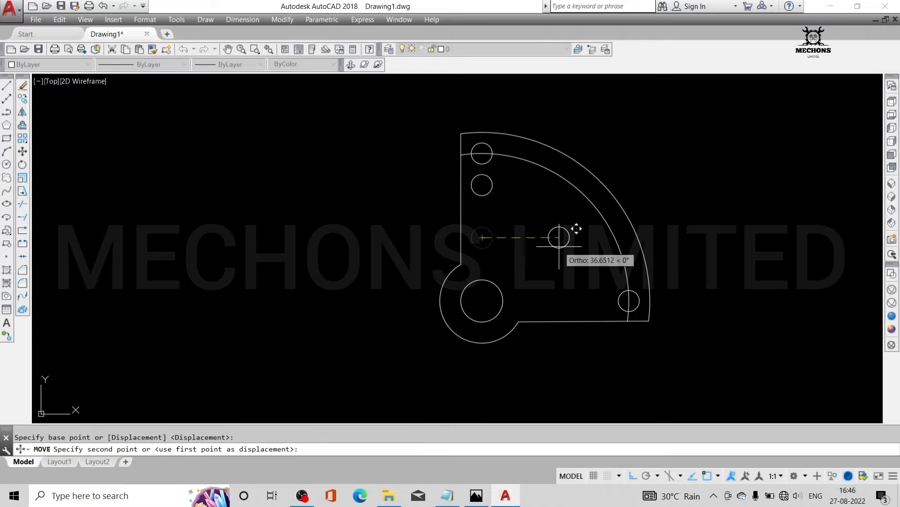
text(63)
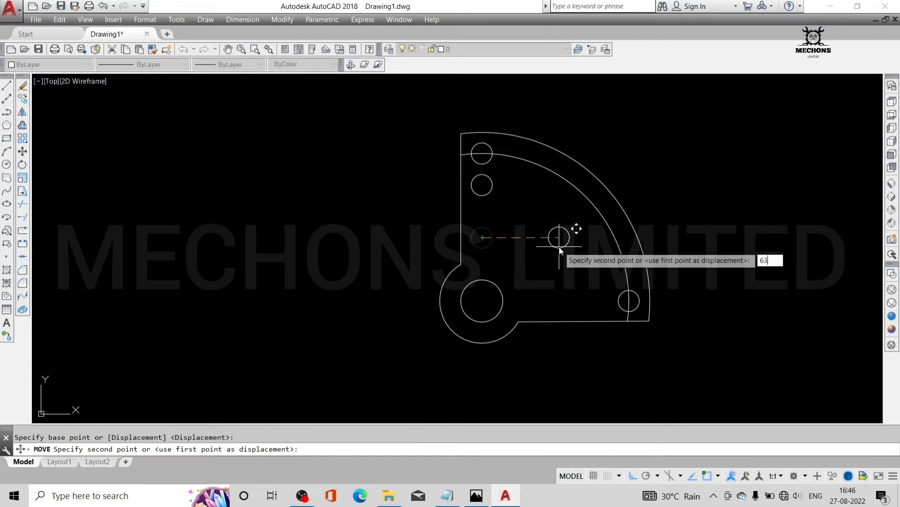
key(Return)
key(ctrl+z)
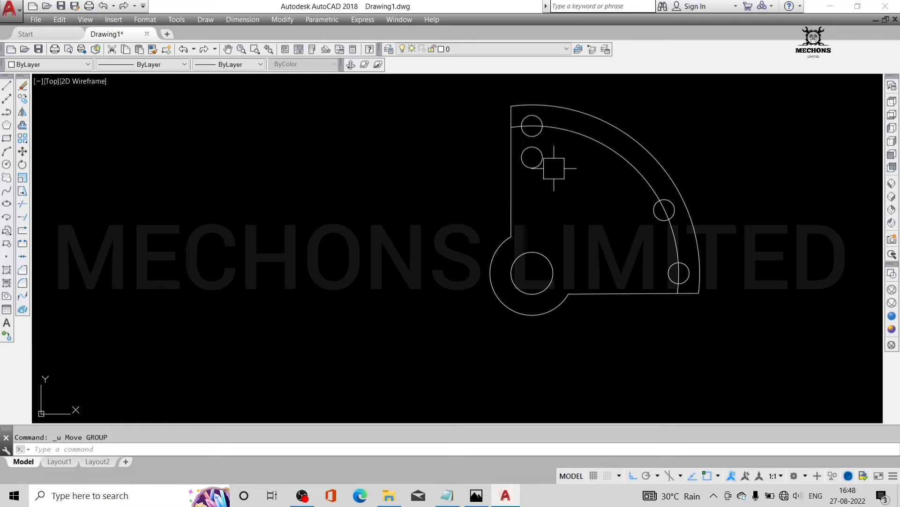
Step: Move the small circle that lies 55 units above the hub center 43 units horizontally to the right
right_click(596, 178)
click(610, 251)
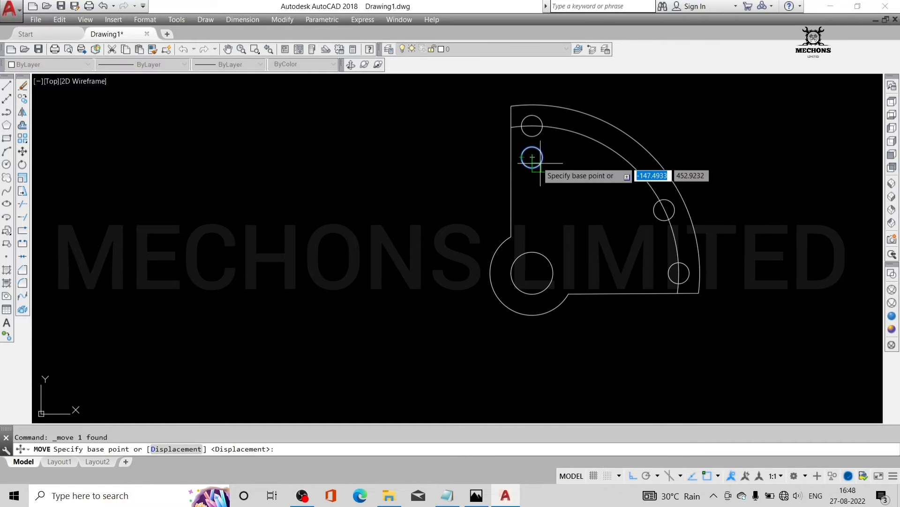
click(532, 158)
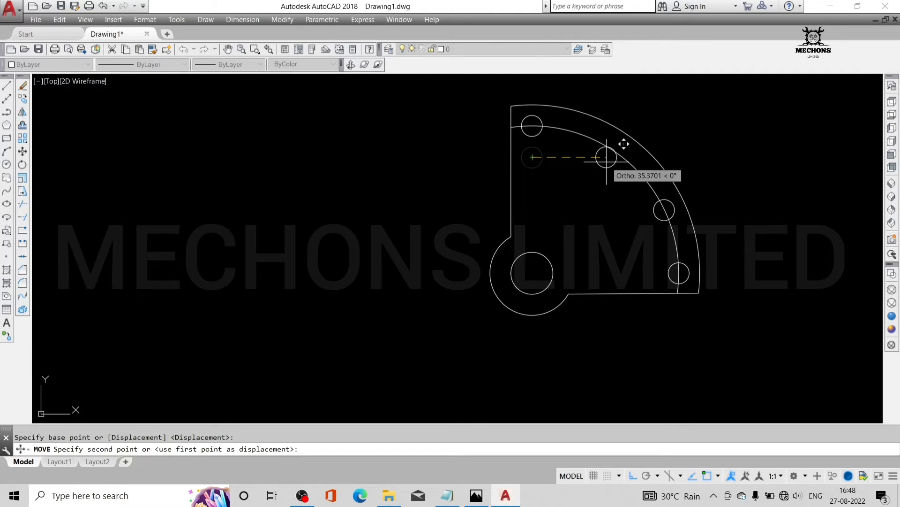
text(43)
key(Return)
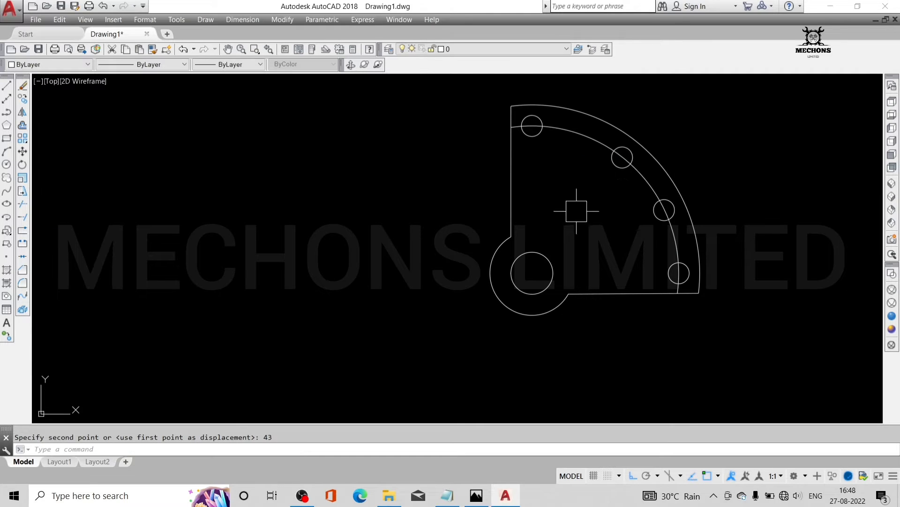
Step: Check the corner radius in the reference image, and fillet the bottom line with the radius 80 arc at radius 10 using the Multiple option
click(468, 495)
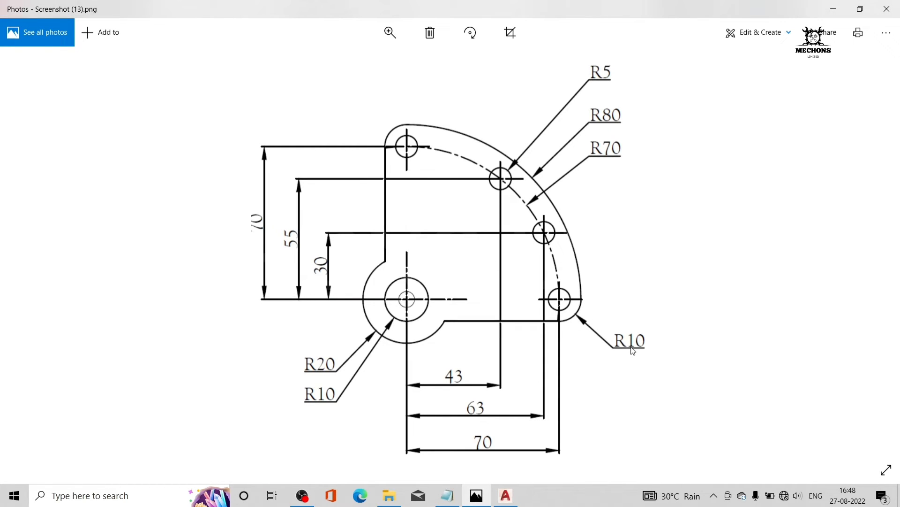
click(506, 495)
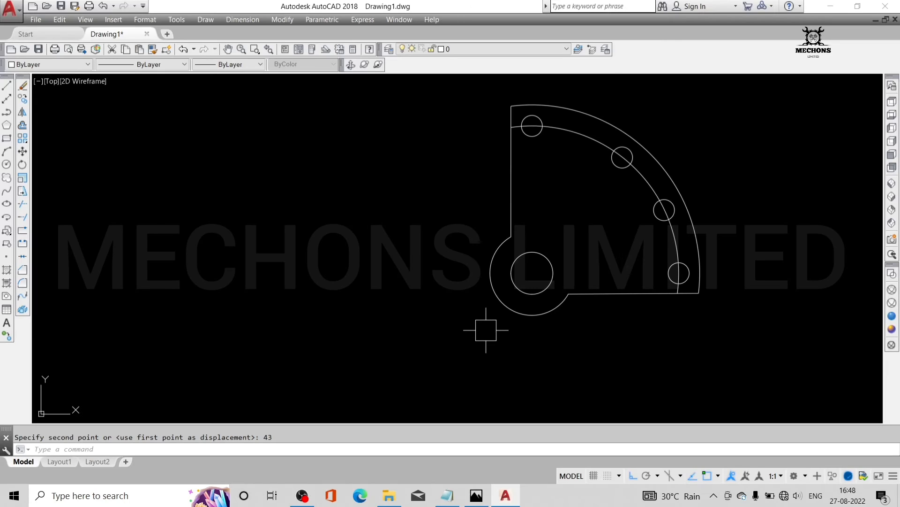
text(F)
key(Return)
text(R)
key(Return)
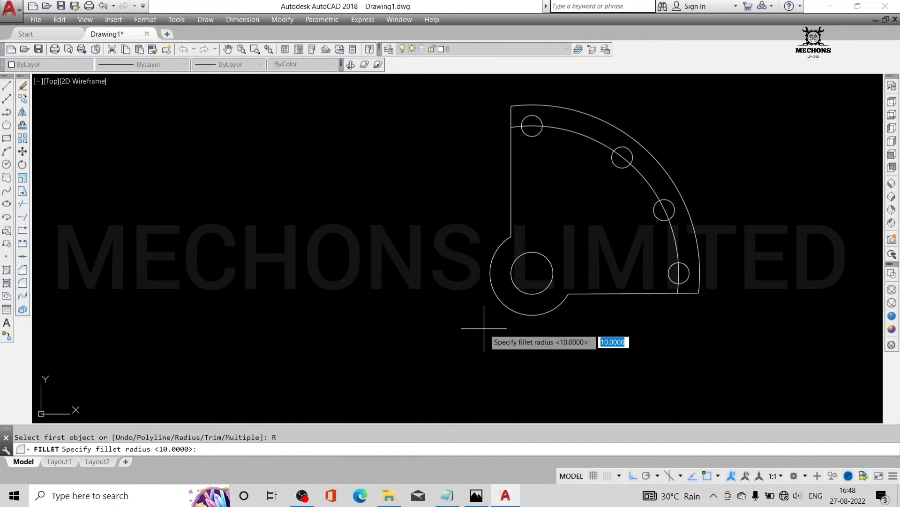
key(Return)
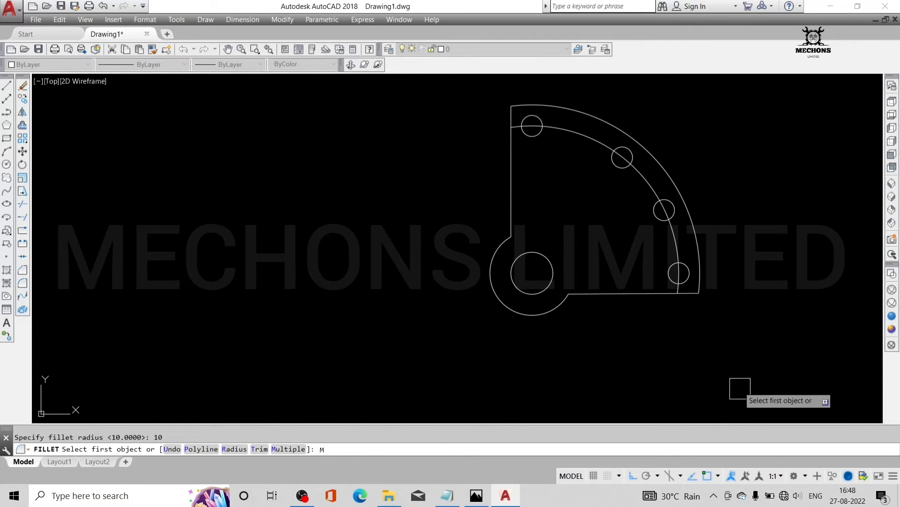
text(M)
key(Return)
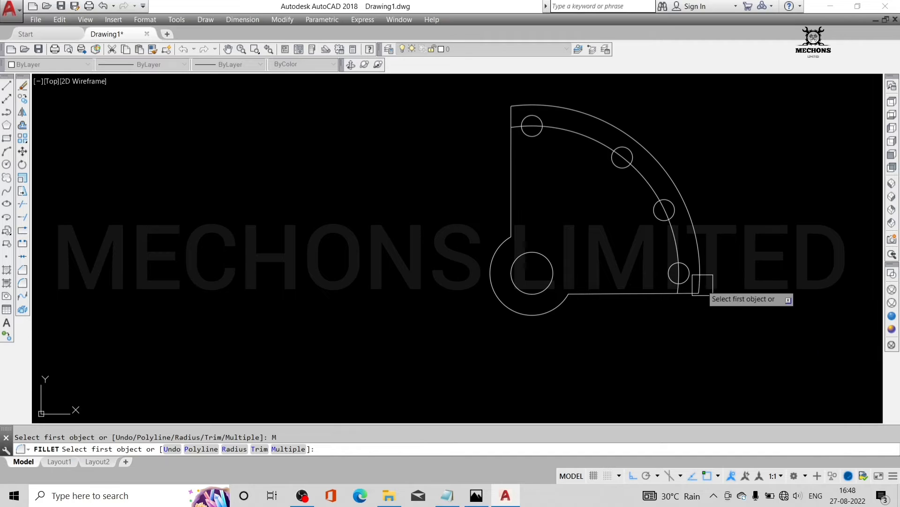
click(685, 295)
click(698, 272)
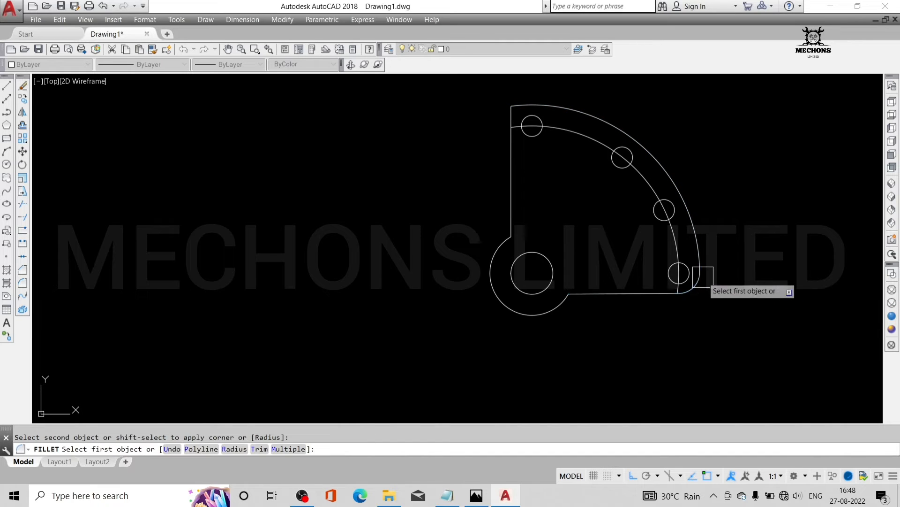
Step: Fillet the upper corner between the radius 80 arc and the vertical line with the same radius 10, and end the command
click(531, 104)
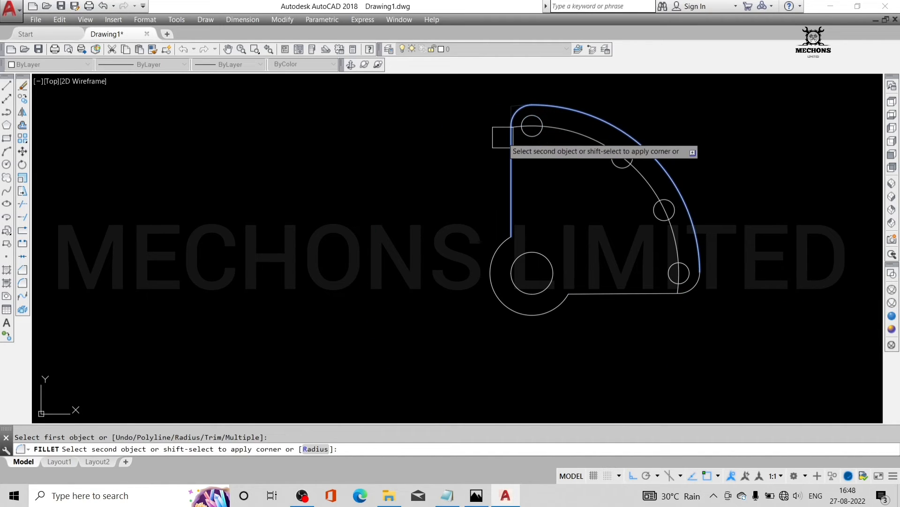
click(510, 136)
scroll(510, 213, down, 2)
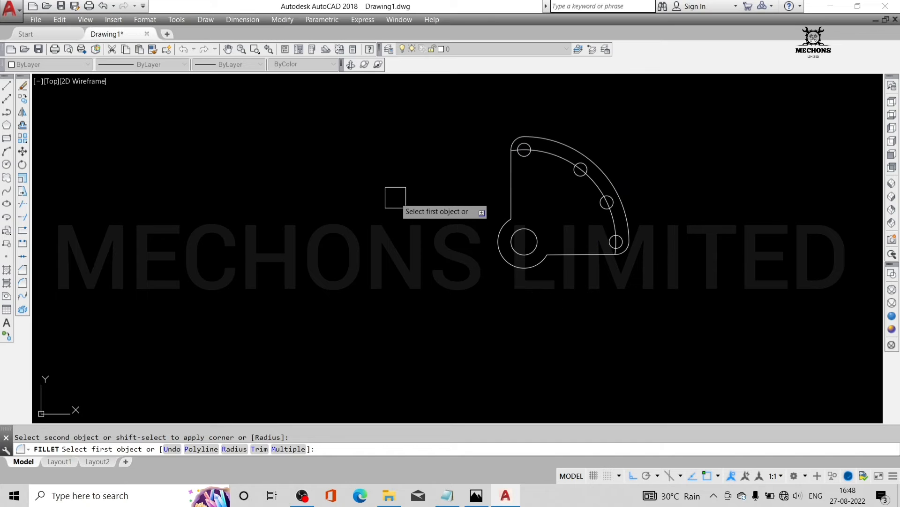
key(Escape)
middle_drag(432, 183, 339, 200)
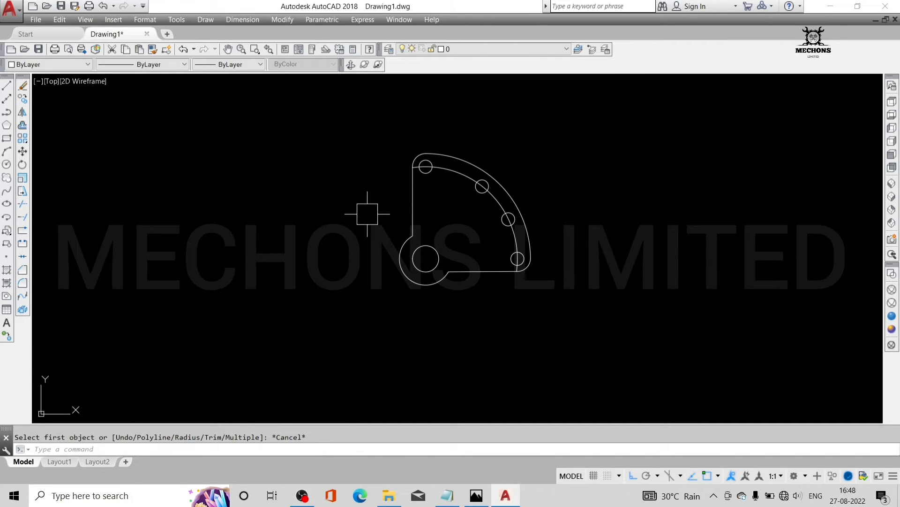
Step: Add a vertical linear dimension from the hub center to the center of the topmost small circle, placed outside the plate's vertical edge
click(239, 21)
click(243, 51)
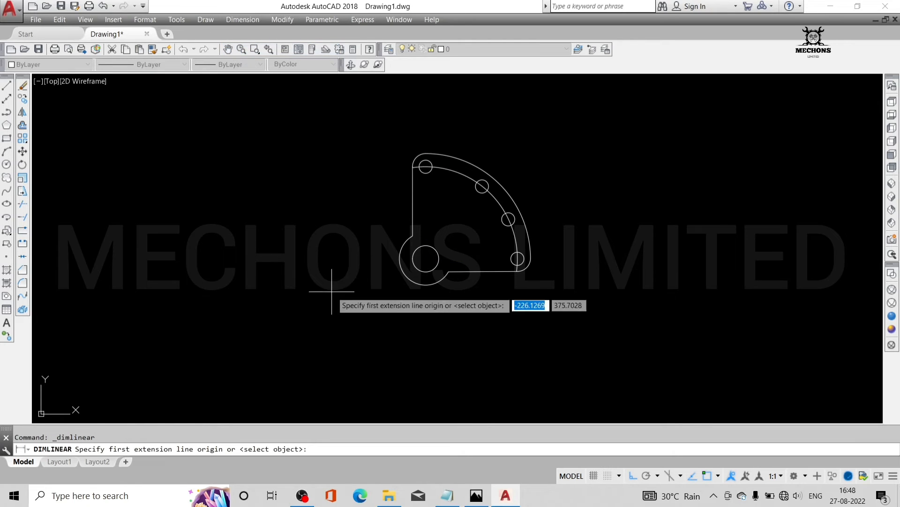
click(426, 257)
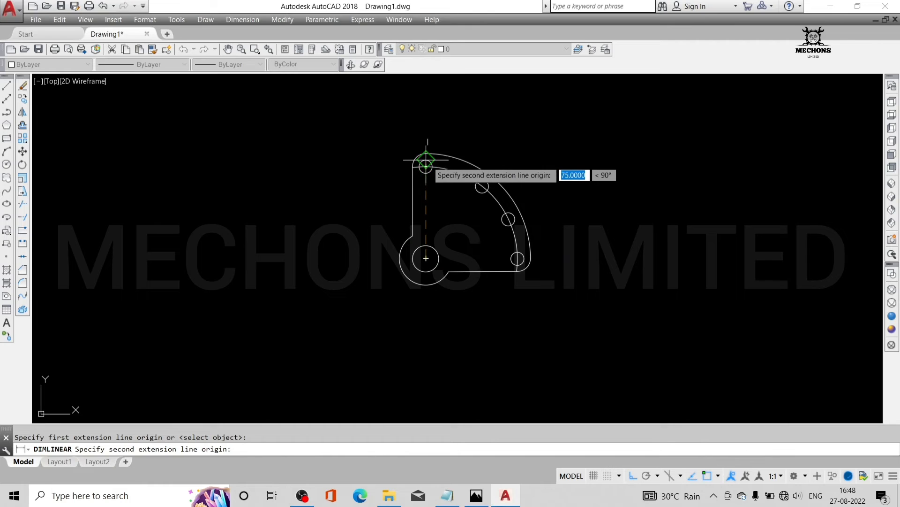
scroll(425, 172, up, 3)
click(436, 178)
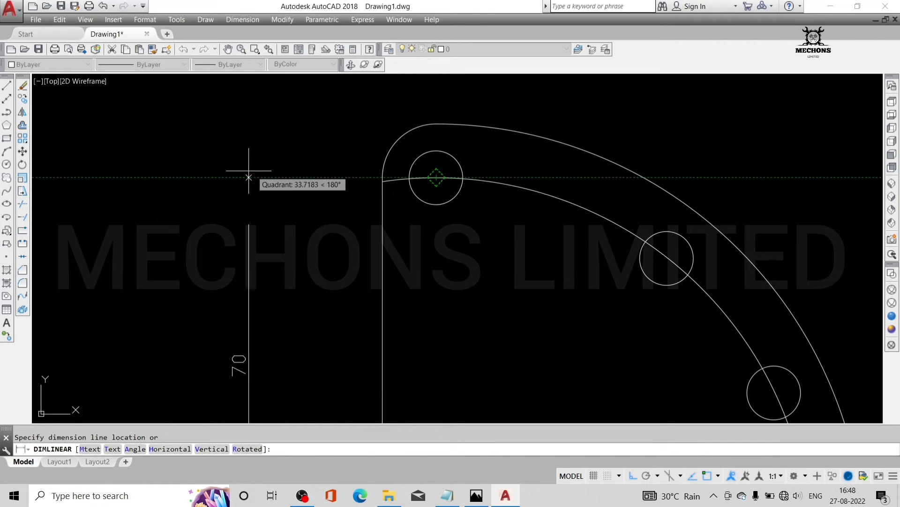
click(59, 169)
scroll(221, 231, down, 4)
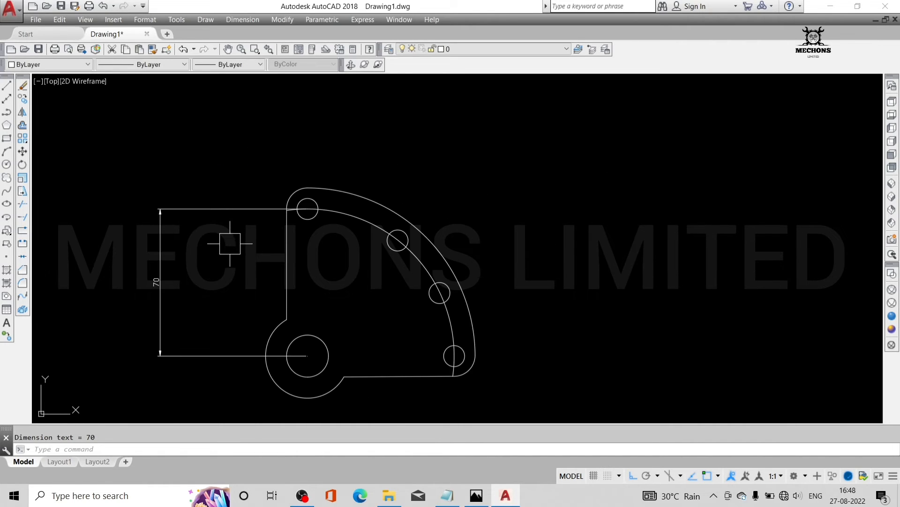
Step: Add a vertical linear dimension from the hub center to the center of the second-highest small circle, inside the previous dimension
key(Return)
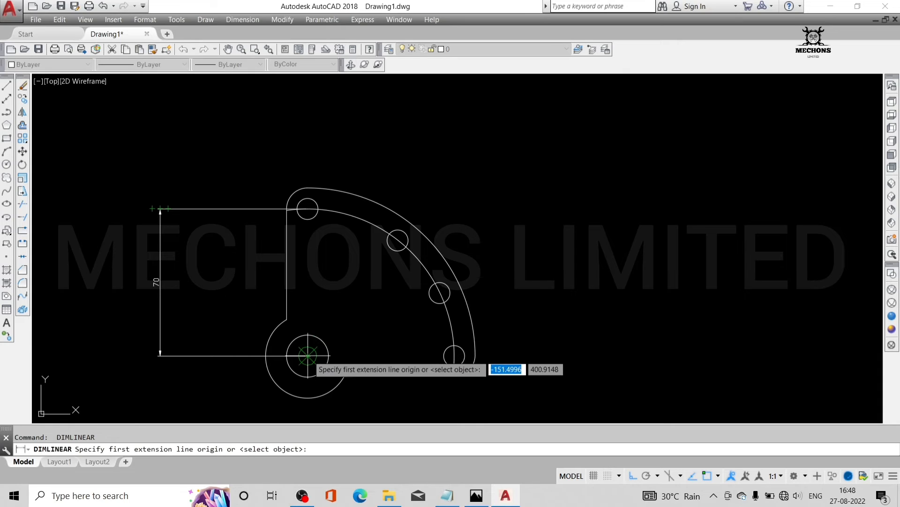
click(308, 356)
click(397, 240)
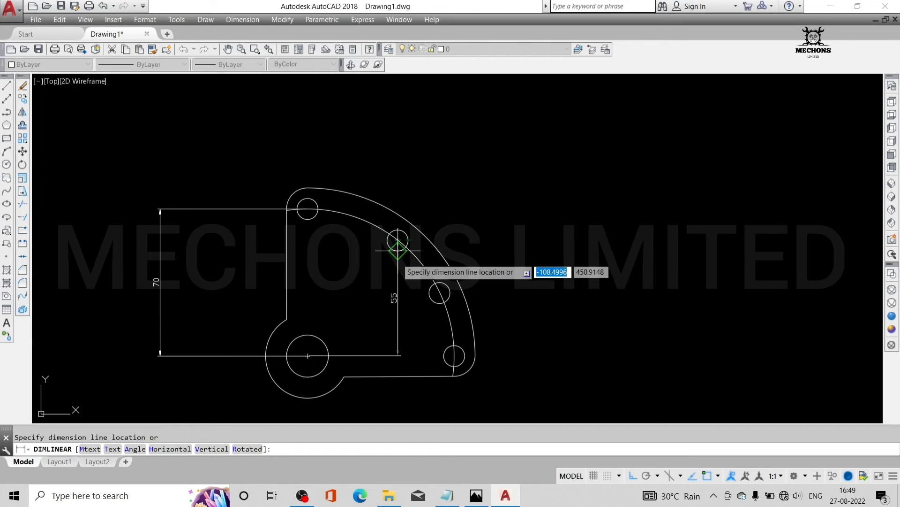
click(203, 251)
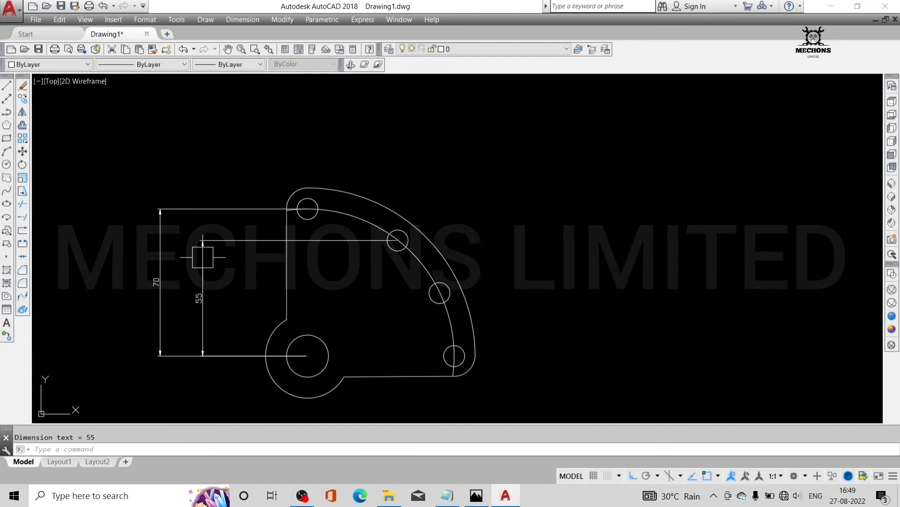
Step: Add a vertical linear dimension from the hub center to the third small circle along the arc, nearest the plate's vertical edge
key(Return)
click(307, 356)
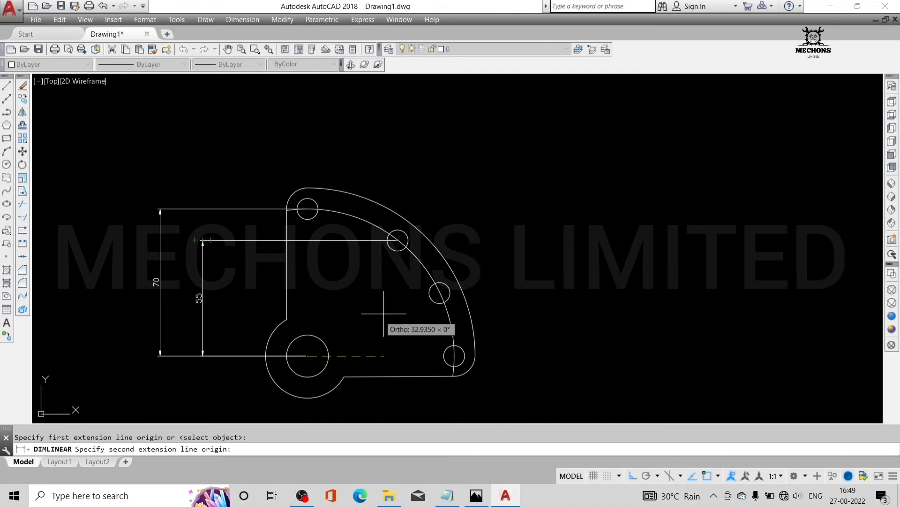
click(440, 292)
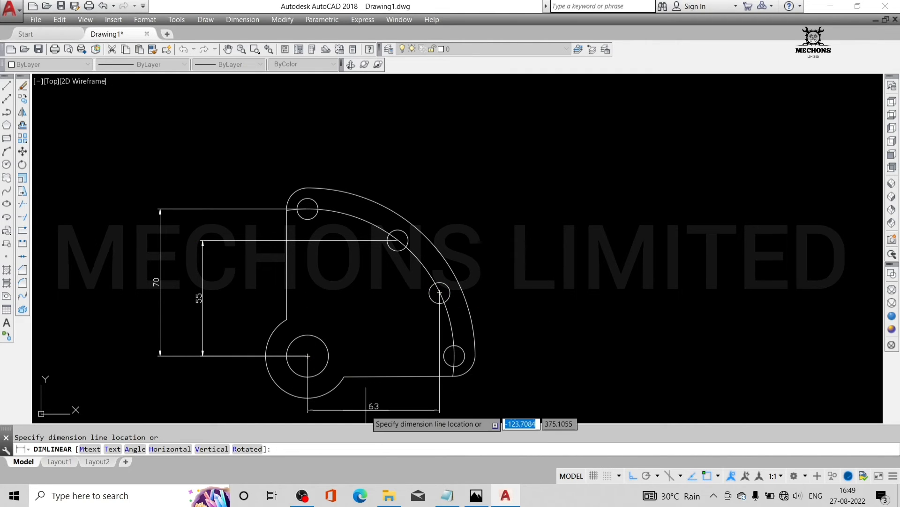
click(242, 301)
Step: Add a horizontal linear dimension from the hub center to the lowest small circle's center, placed well below the plate
key(Return)
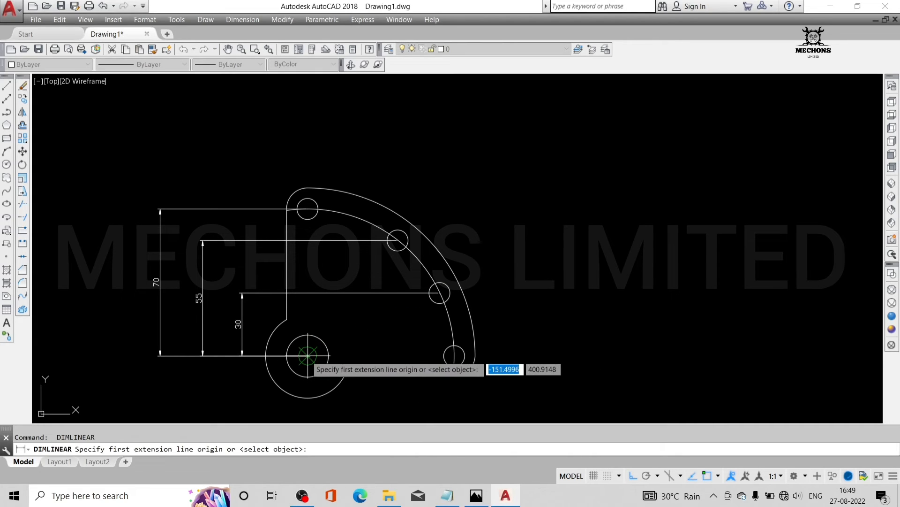
click(308, 355)
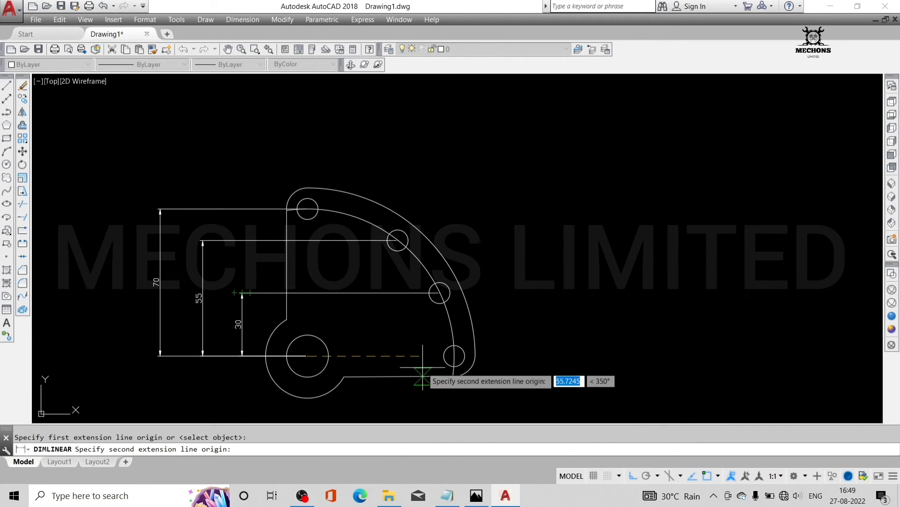
click(454, 355)
scroll(444, 390, down, 5)
scroll(450, 387, up, 2)
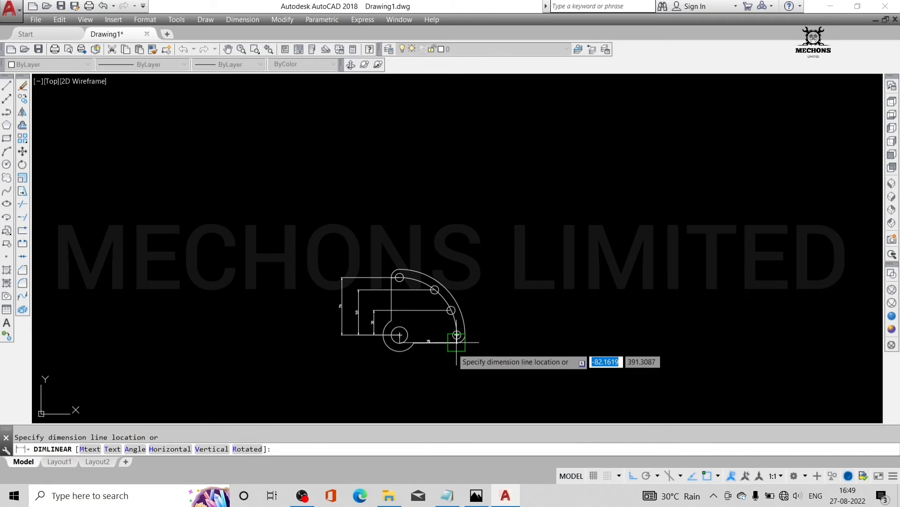
click(449, 387)
scroll(395, 338, up, 4)
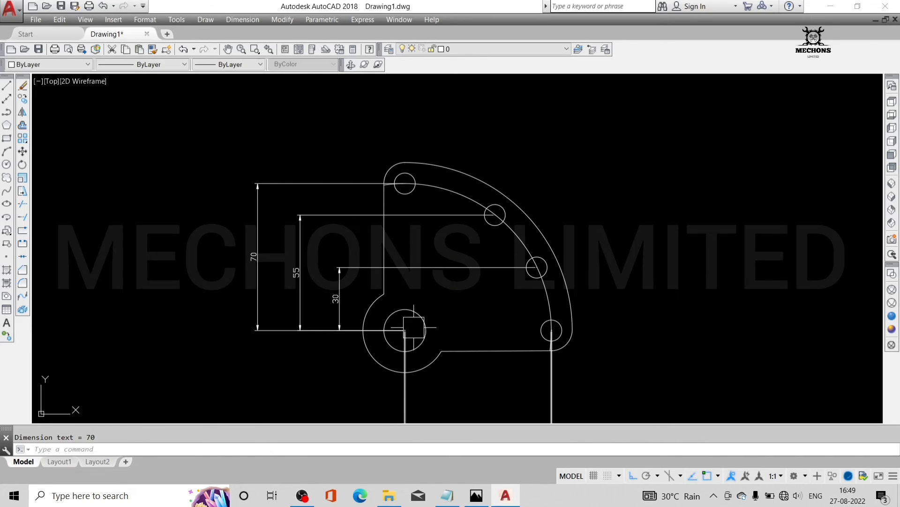
Step: Add a horizontal linear dimension from the hub center to the third small circle along the arc, above the existing horizontal dimension
key(Return)
click(404, 330)
click(537, 268)
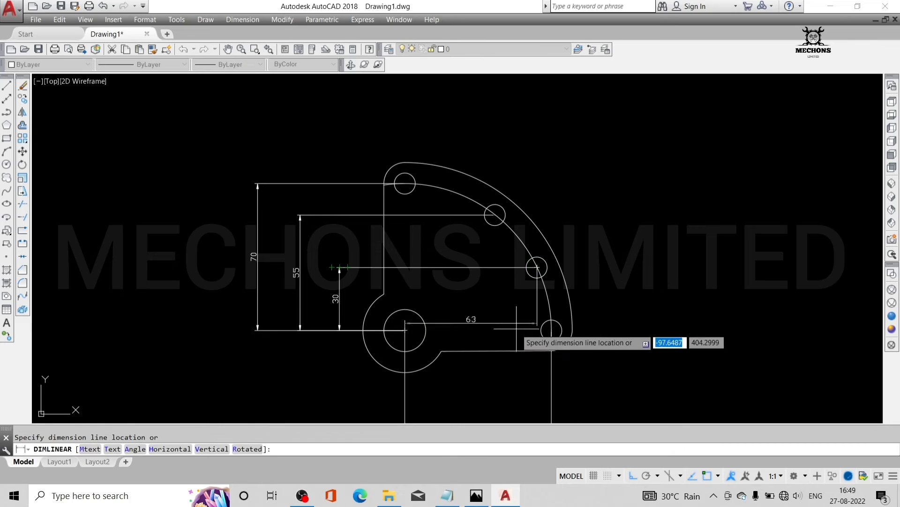
scroll(506, 392, down, 4)
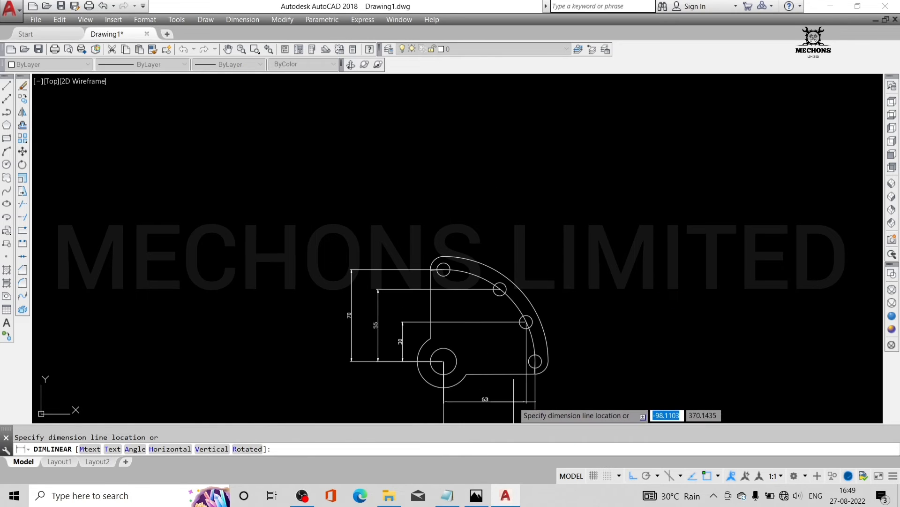
scroll(520, 369, down, 3)
middle_drag(519, 368, 525, 310)
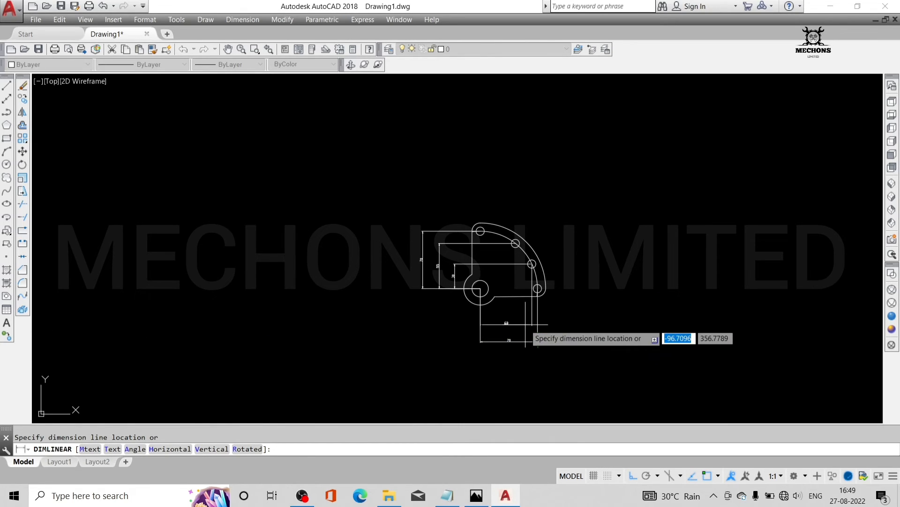
click(524, 323)
Step: Add a horizontal linear dimension from the hub center to the second-highest small circle, closest below the plate's bottom edge
key(Return)
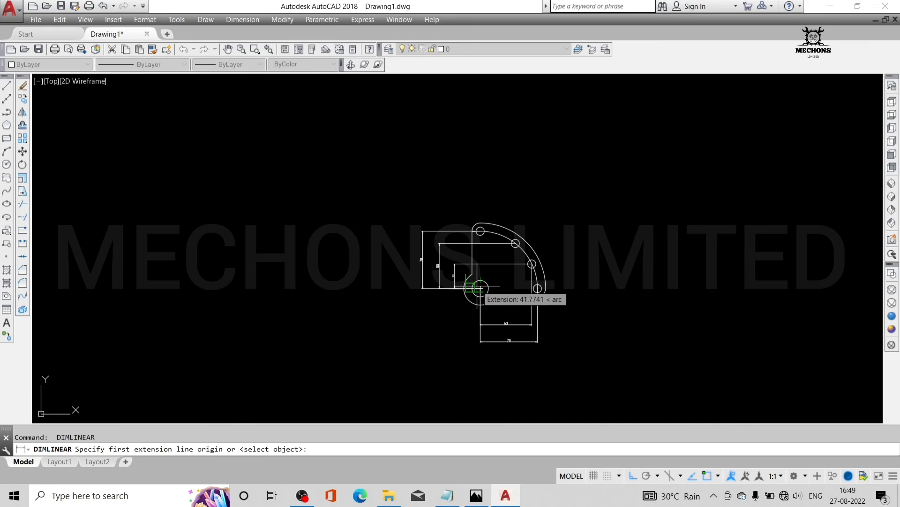
click(481, 288)
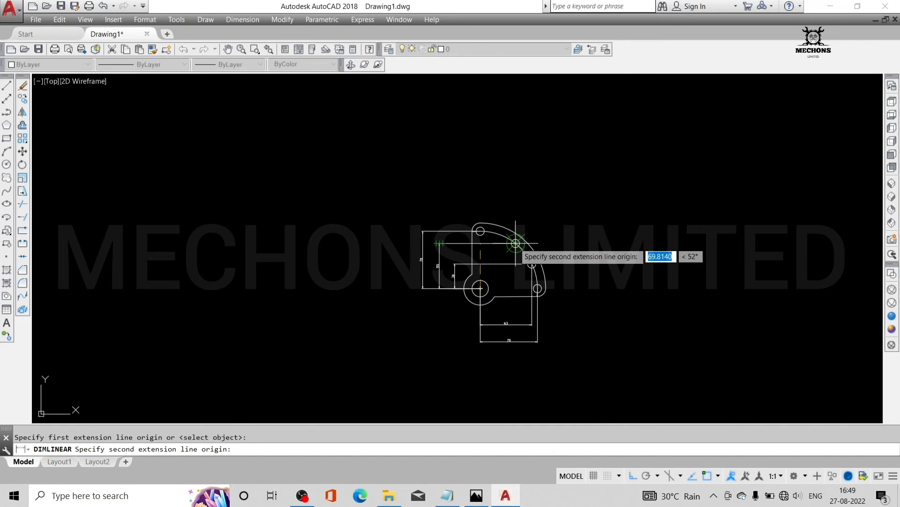
click(516, 243)
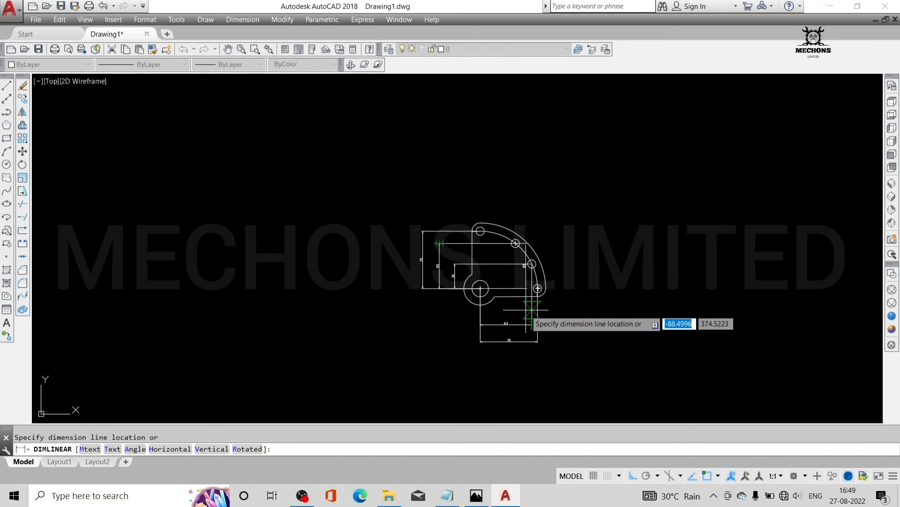
middle_drag(525, 311, 528, 317)
scroll(529, 318, up, 4)
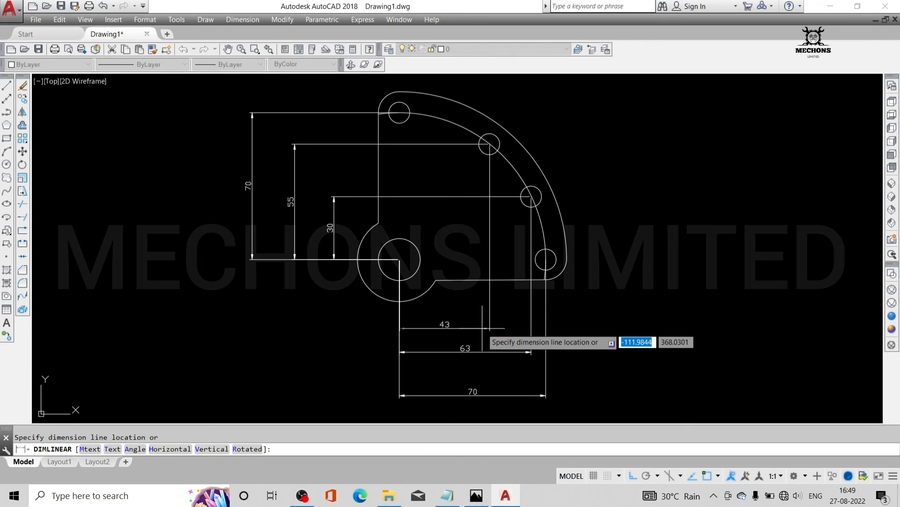
click(484, 328)
middle_drag(584, 288, 549, 288)
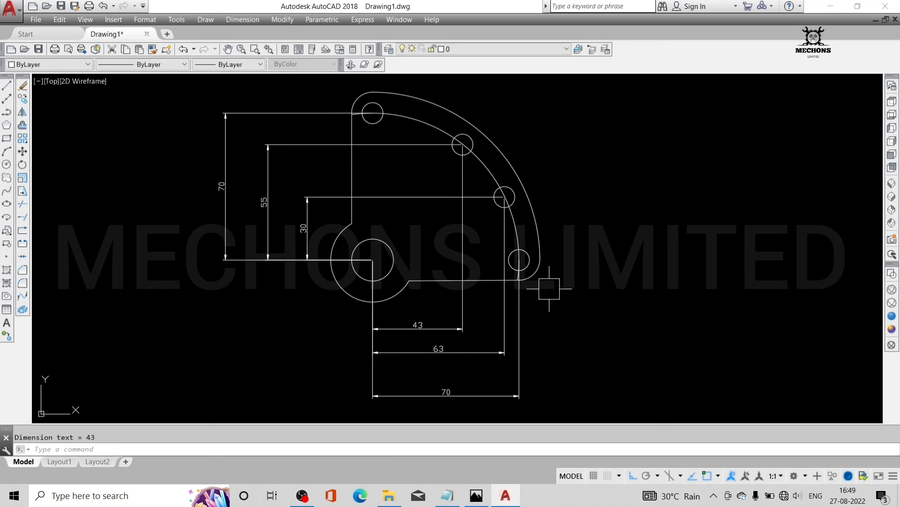
Step: Add radius dimensions to the hub's outer arc and inner circle, placing both texts outside the hub at its lower left
click(263, 19)
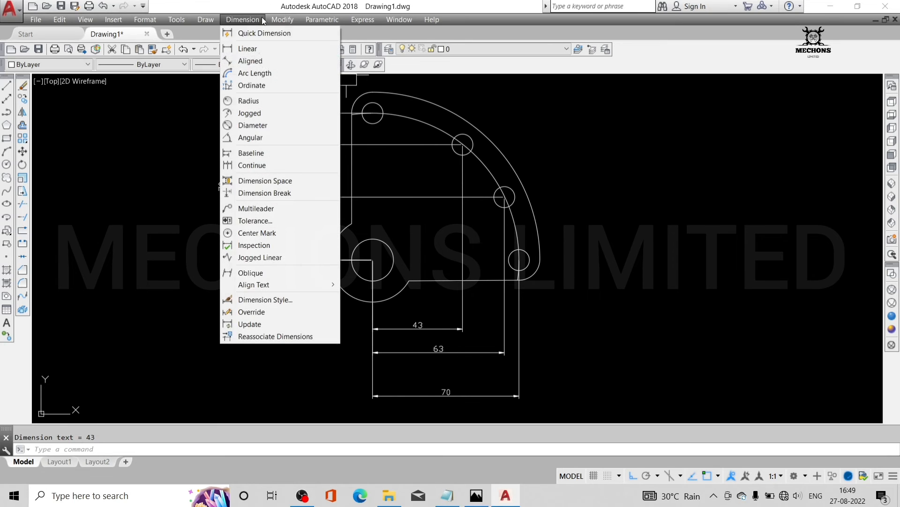
click(253, 102)
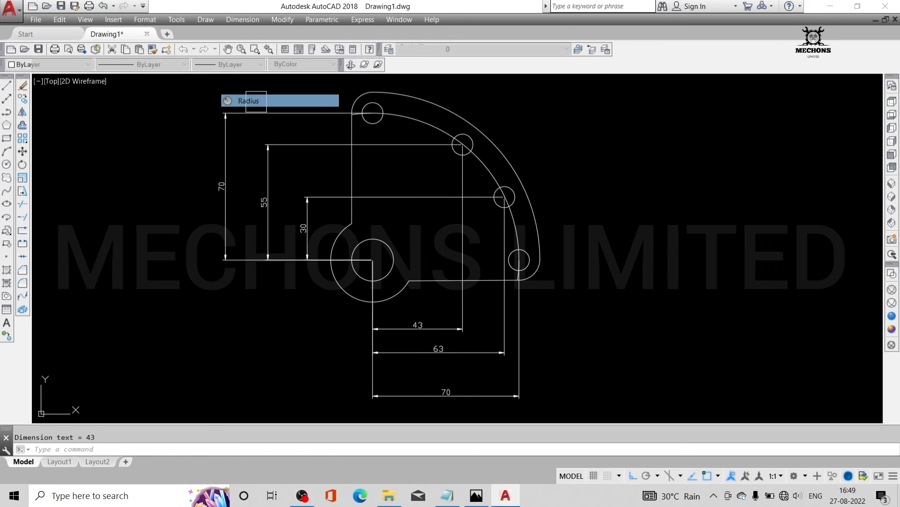
click(346, 290)
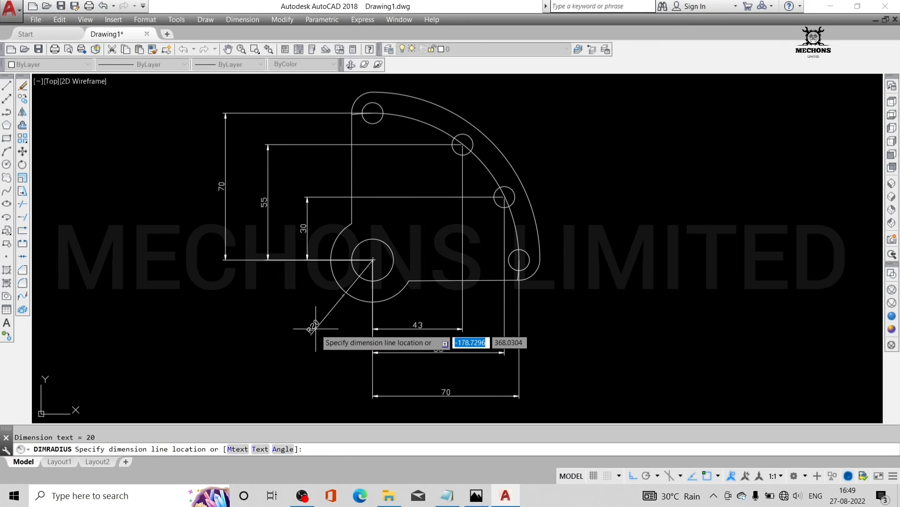
click(352, 264)
scroll(351, 264, up, 4)
click(352, 267)
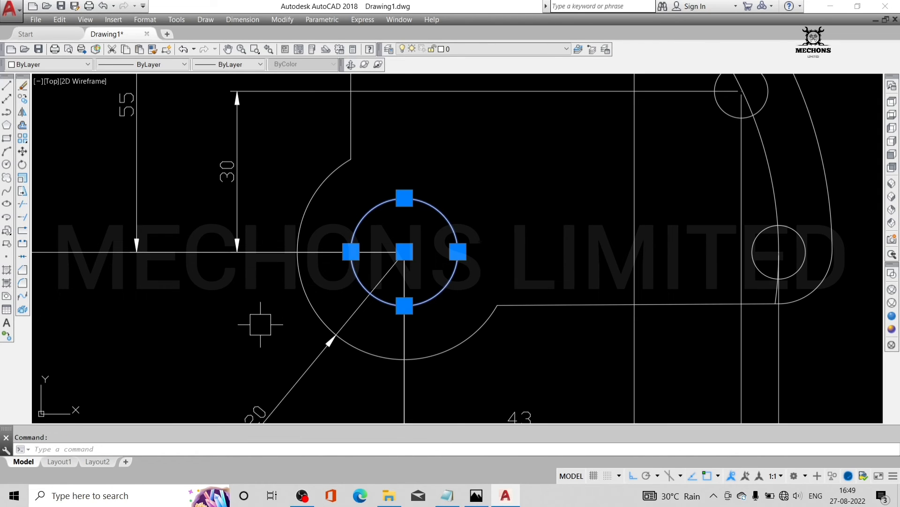
key(Return)
click(362, 294)
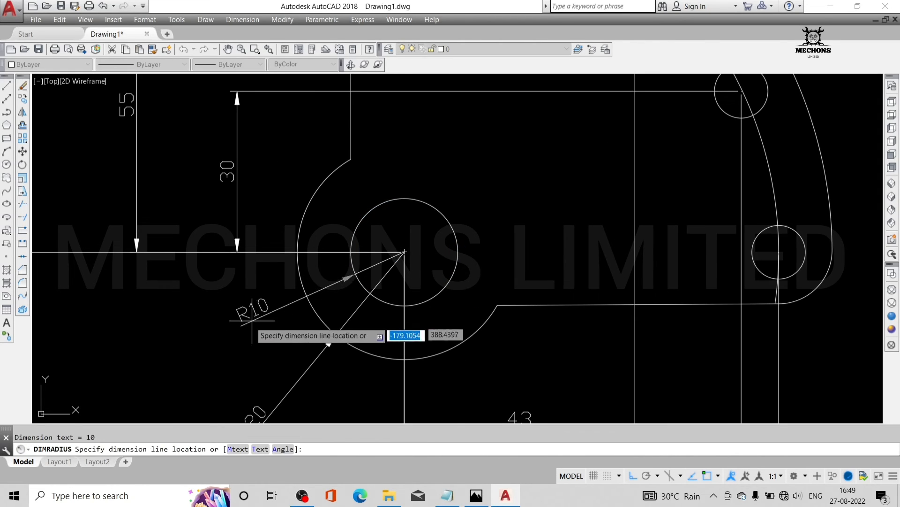
click(208, 346)
scroll(469, 281, down, 3)
scroll(478, 296, up, 5)
Step: Add radius dimensions to the lower and upper corner fillets of the plate, placing each text outside its corner
key(Return)
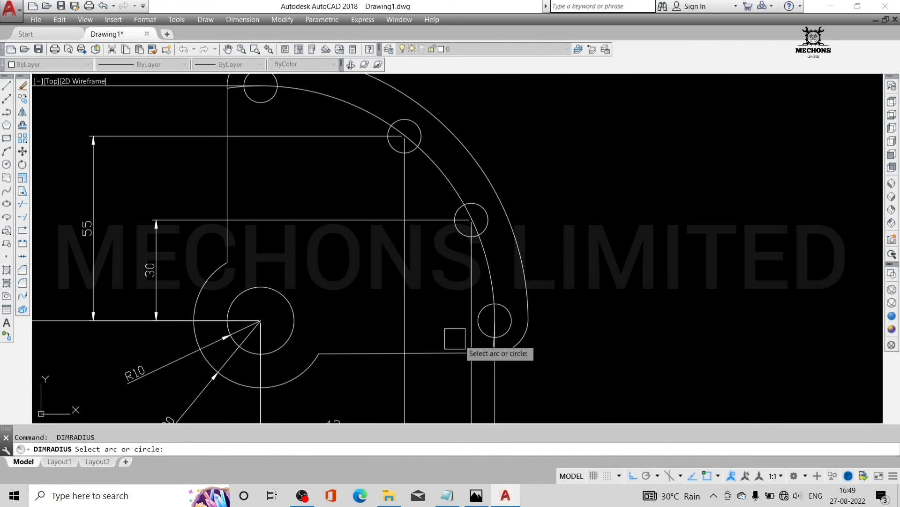
click(518, 343)
click(549, 363)
key(Return)
middle_drag(412, 225, 613, 408)
click(446, 248)
click(418, 199)
Step: Add radius dimensions to the second-highest small circle and to the inner arc through the holes, with both texts outside the plate
key(Return)
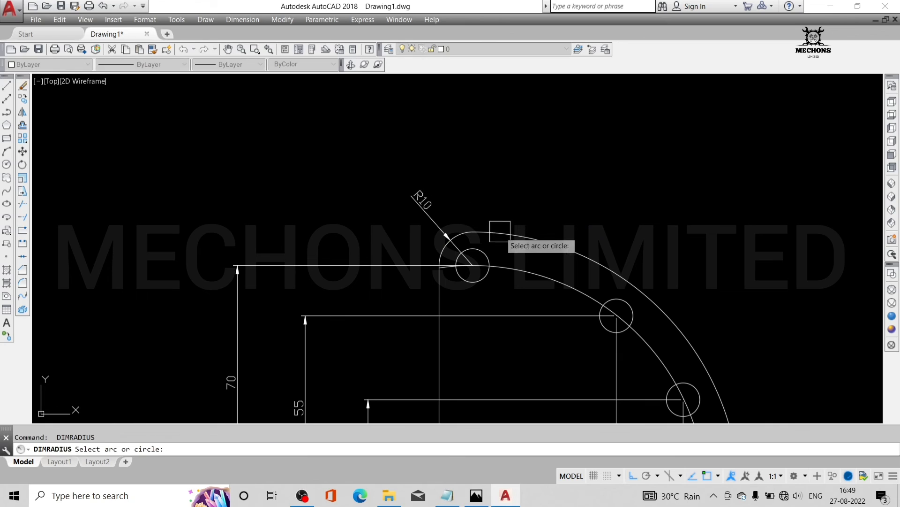
click(628, 304)
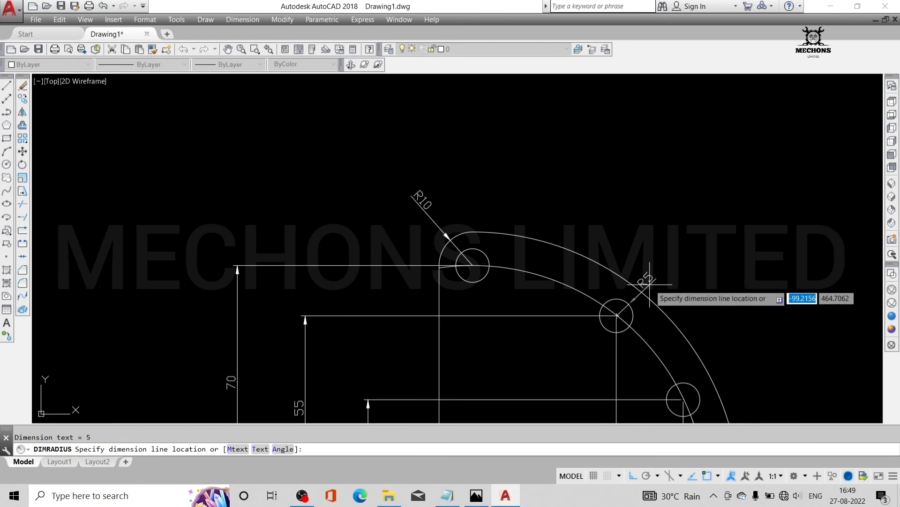
click(677, 267)
key(Return)
click(547, 277)
click(604, 201)
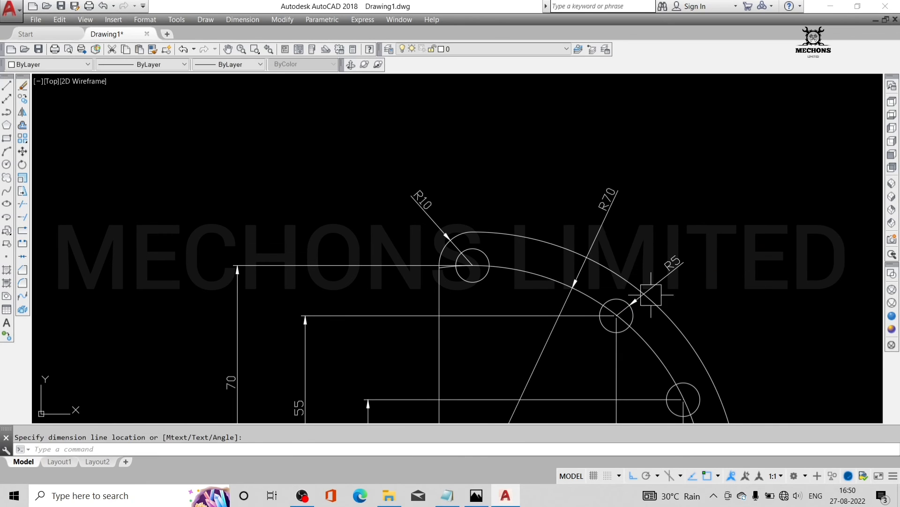
Step: Add a radius dimension to the plate's large outer arc, and fit the whole dimensioned drawing in the view
key(Return)
click(695, 342)
scroll(729, 316, down, 4)
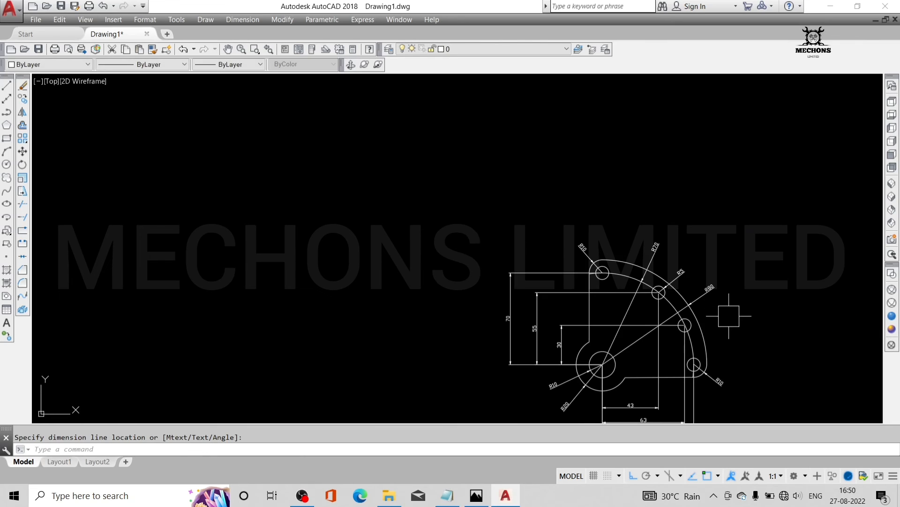
scroll(745, 327, down, 2)
middle_drag(717, 349, 614, 302)
scroll(547, 270, up, 6)
scroll(612, 276, down, 6)
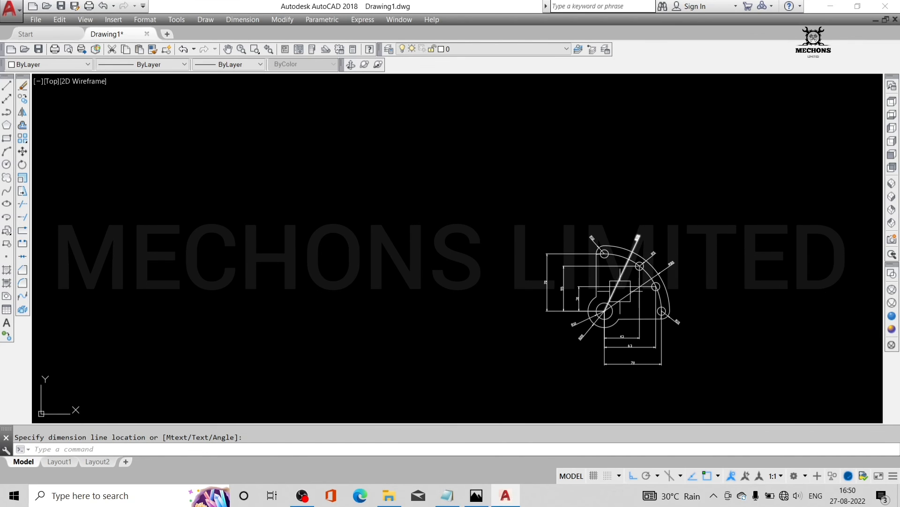
middle_click(620, 291)
middle_click(620, 291)
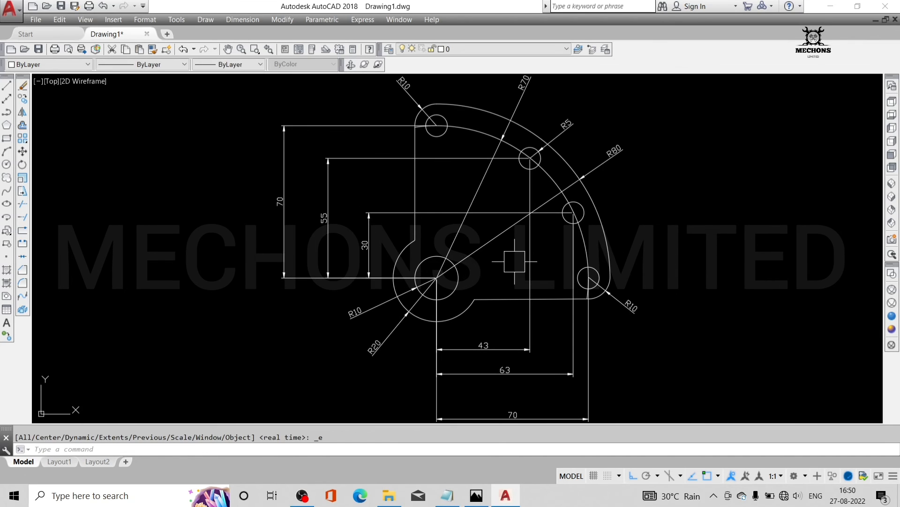